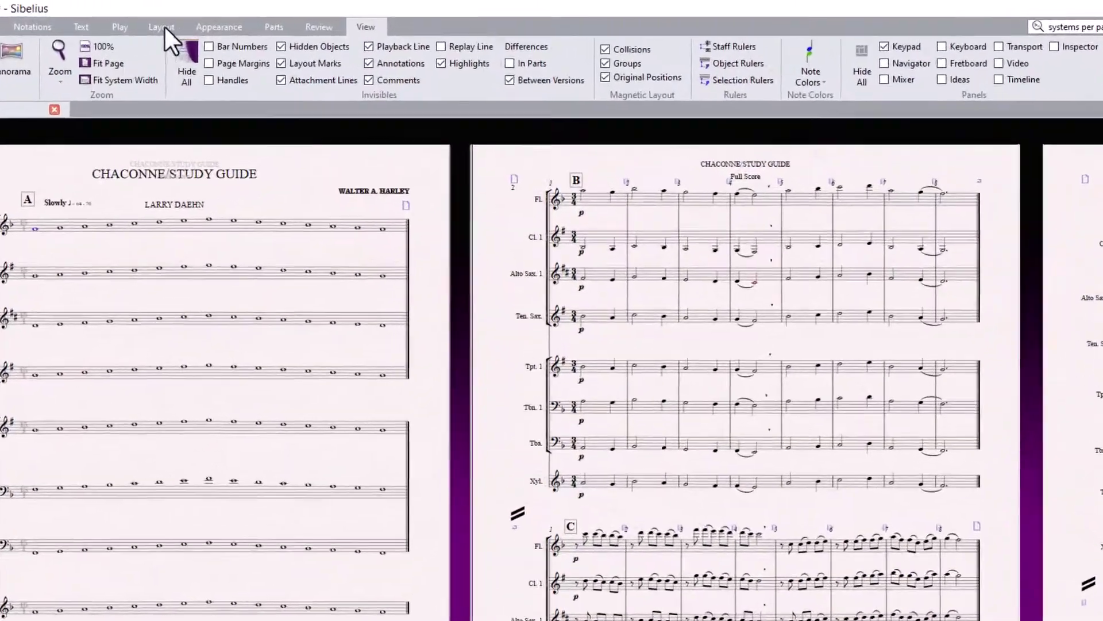
# - Auto-optimise staff spacing and raise the normal staff size from 4.6 mm to 6 mm
pyautogui.click(245, 21)
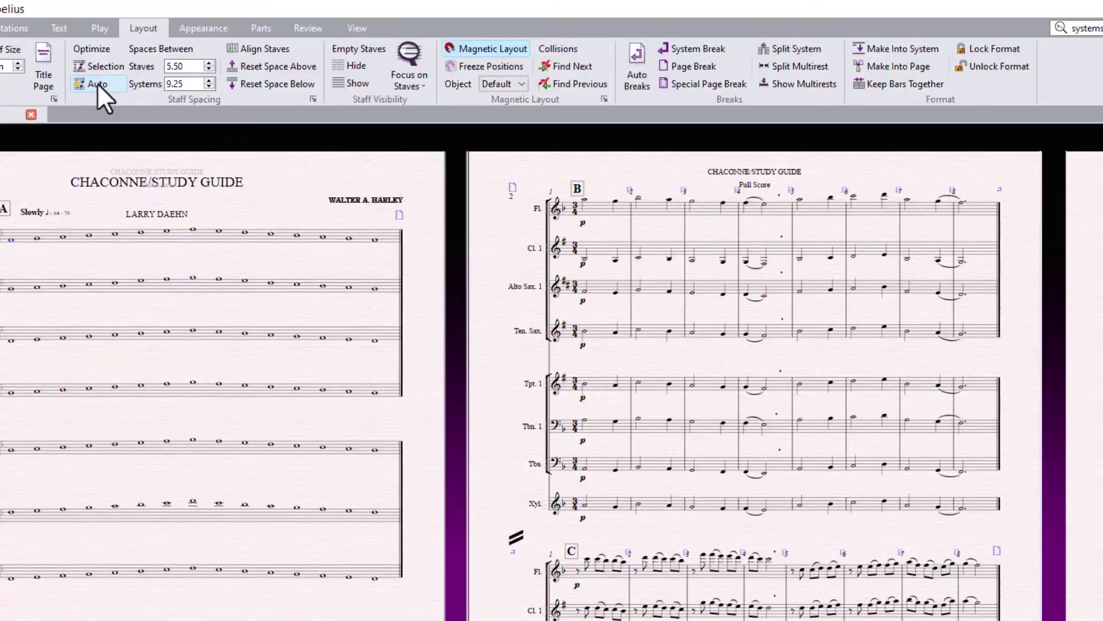
pyautogui.click(98, 83)
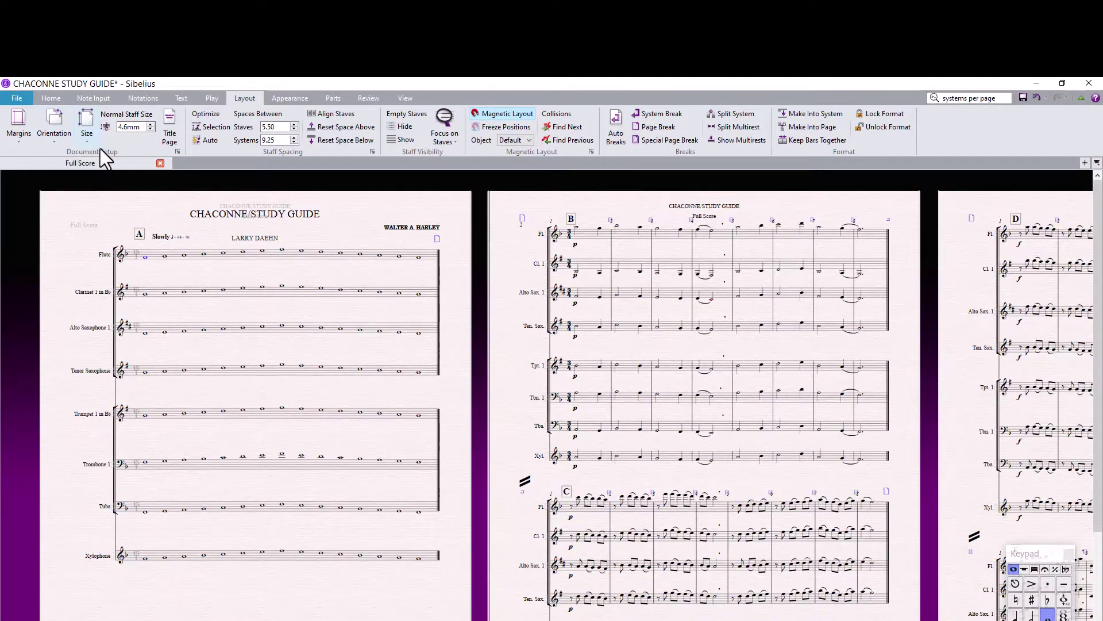
pyautogui.doubleClick(143, 125)
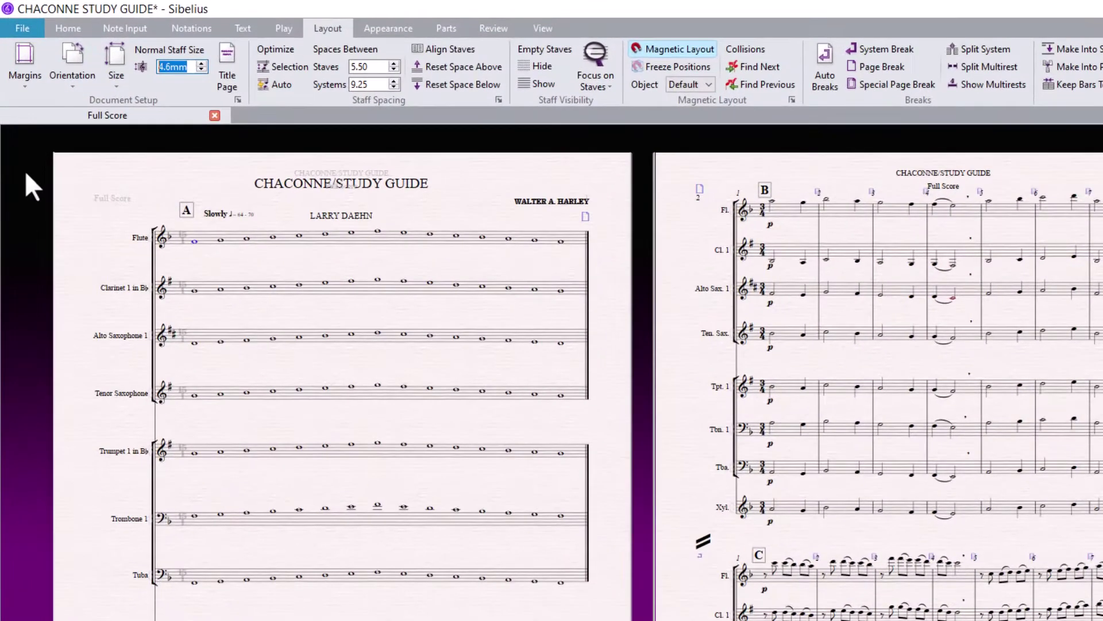
pyautogui.write('6mm')
pyautogui.press('Return')
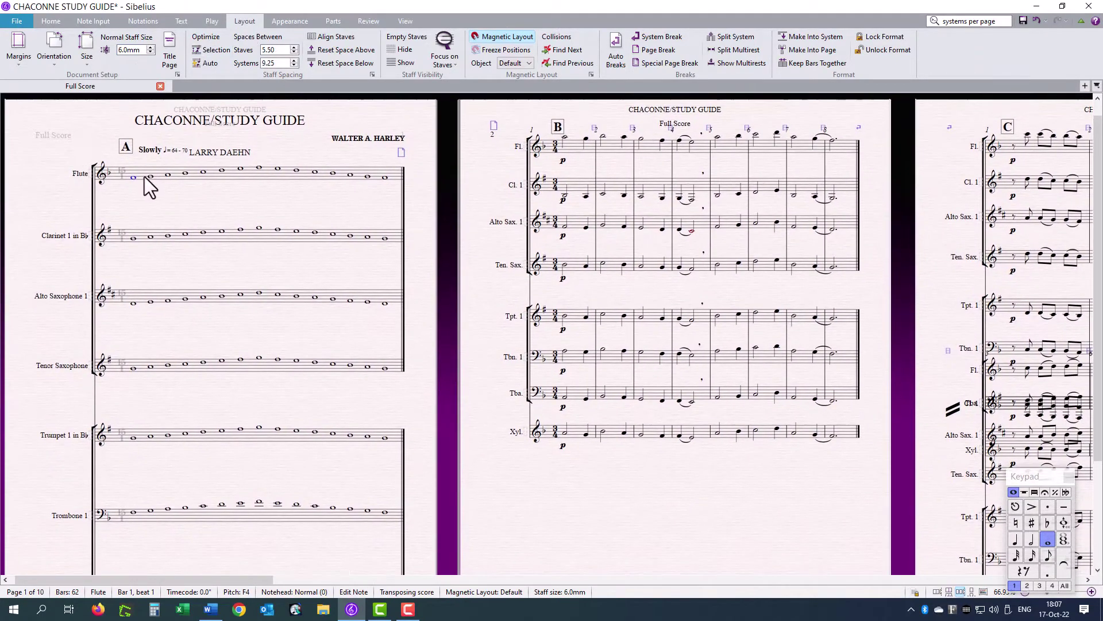
# - Select the whole score and reset the space above every staff to default
pyautogui.click(142, 176)
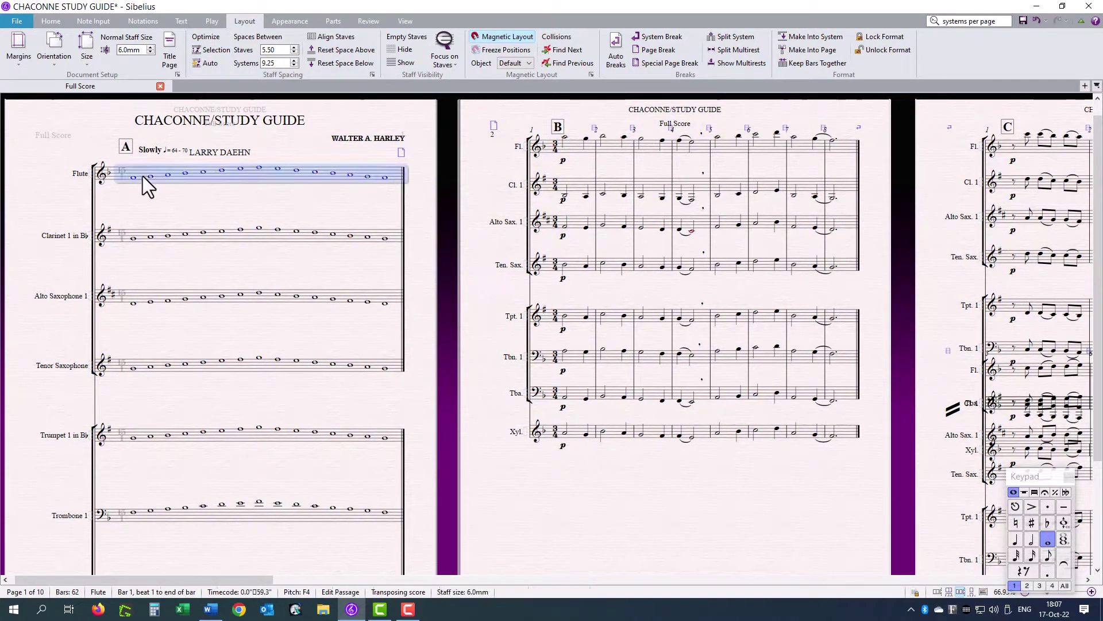
pyautogui.hotkey('ctrl', 'a')
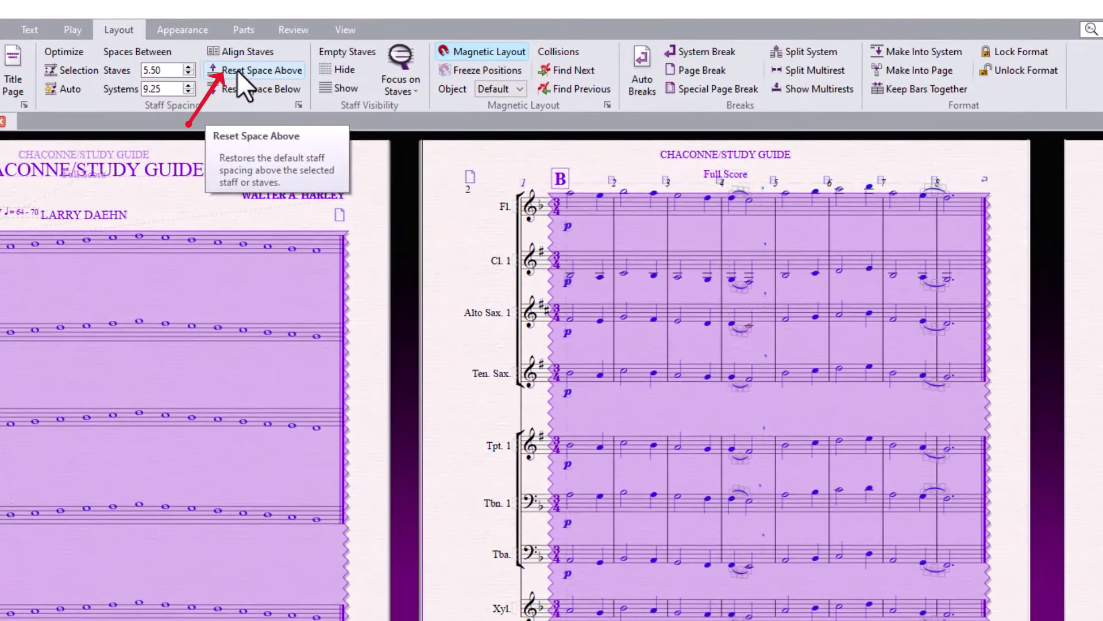
pyautogui.click(316, 54)
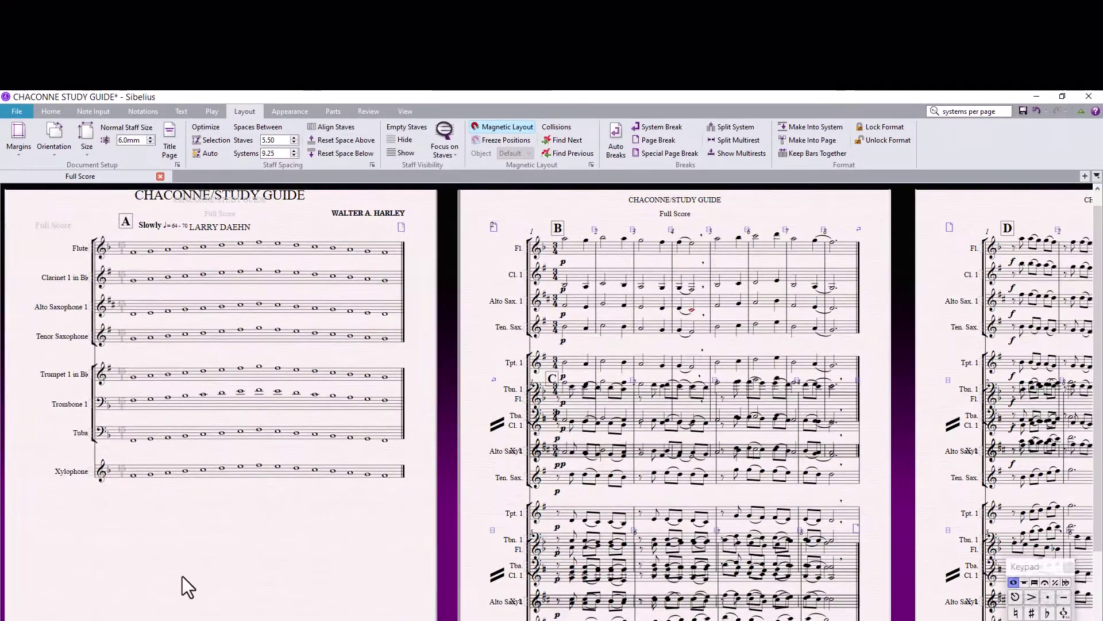
pyautogui.hscroll(5, 35, 618)
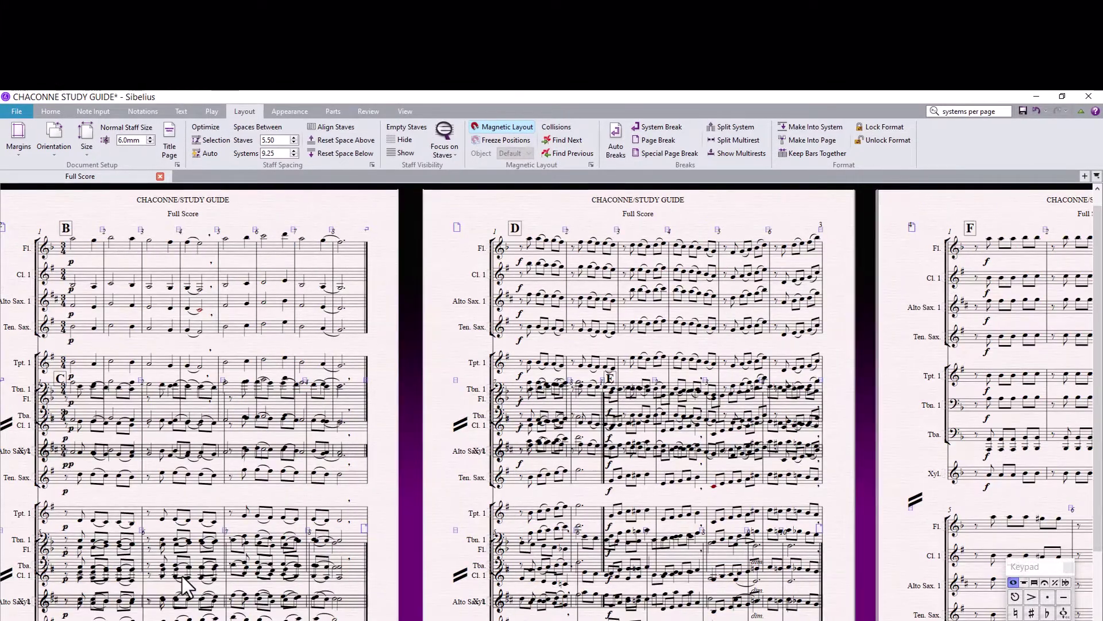
pyautogui.hscroll(-5, 118, 572)
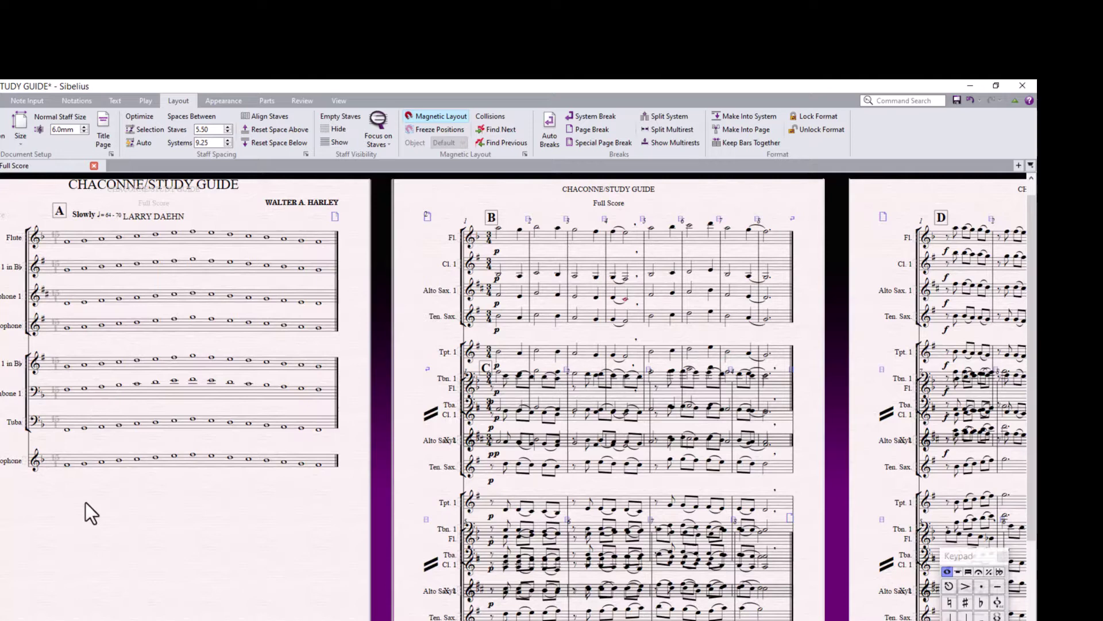
# - Run the Systems Per Page plug-in on the whole score: 2 systems per page, first page included, locked
pyautogui.hotkey('ctrl', 'a')
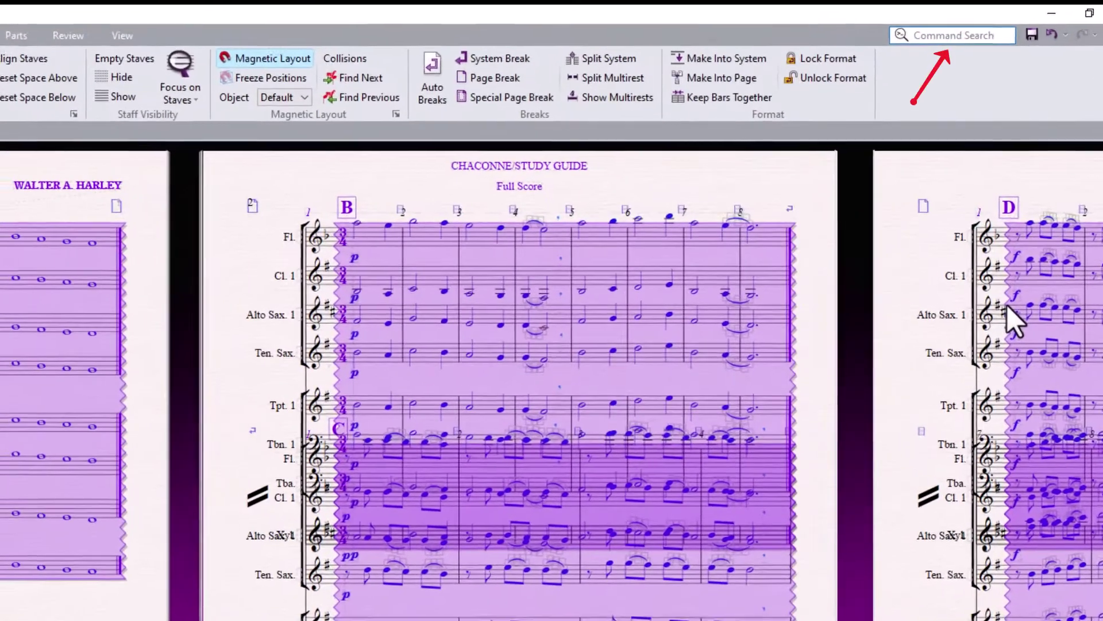
pyautogui.write('s')
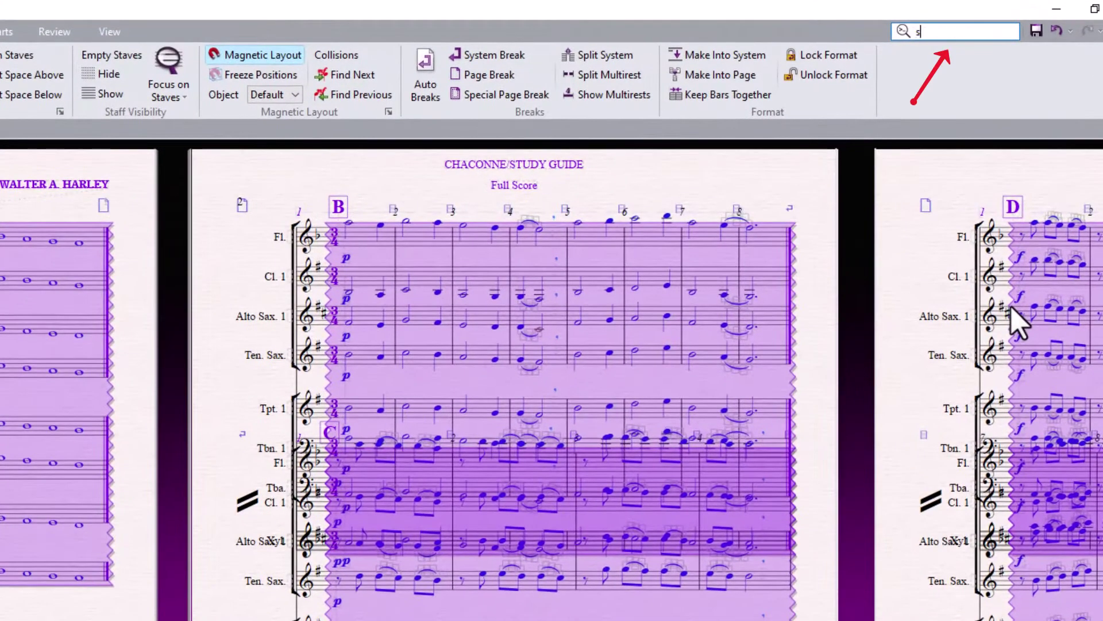
pyautogui.write('ystems per p')
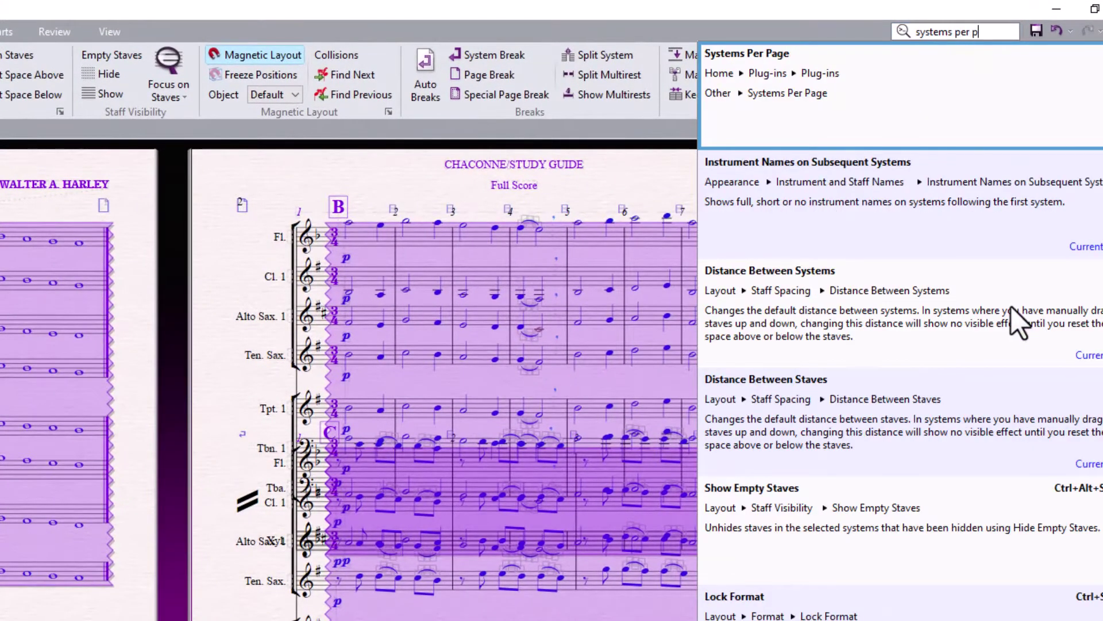
pyautogui.write('age')
pyautogui.click(1012, 307)
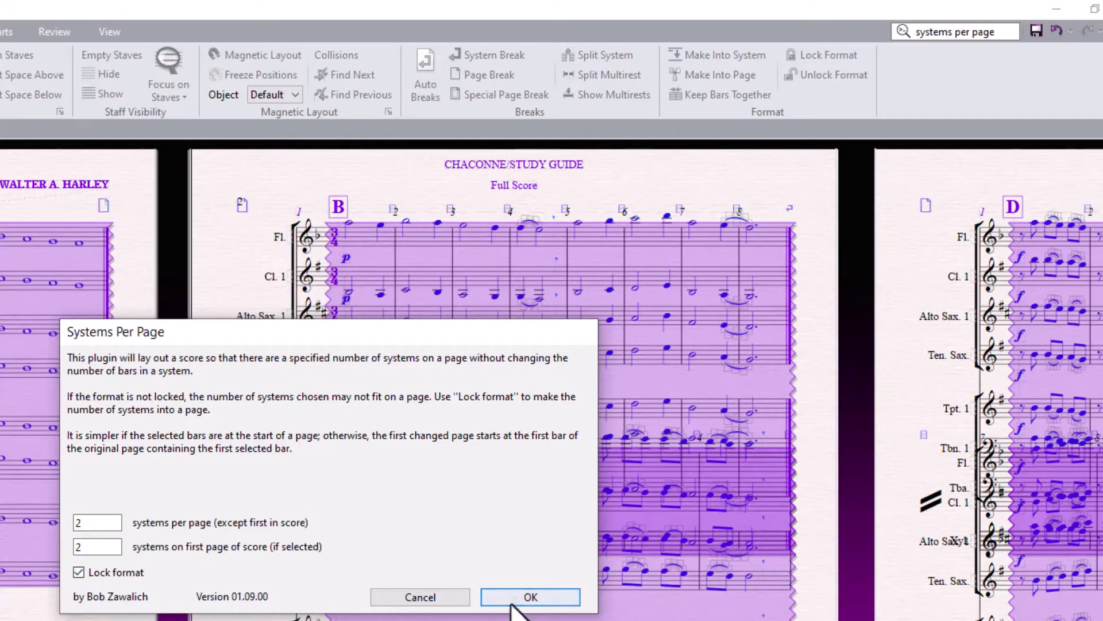
pyautogui.click(531, 597)
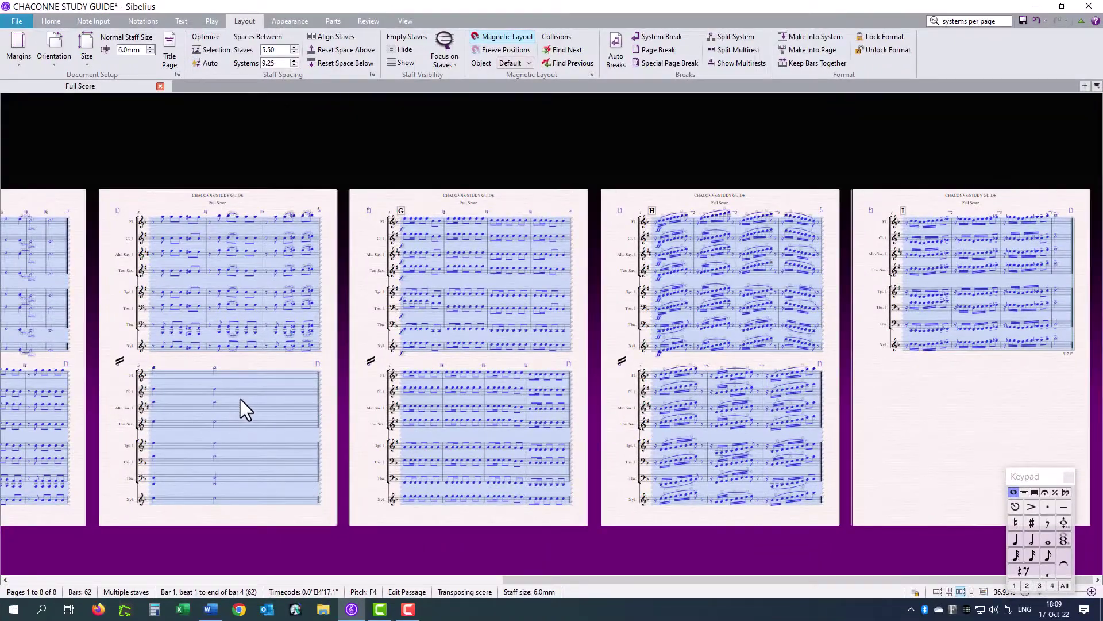
# - Select bars 5–8 on page 5 across all staves and make them one system
pyautogui.keyDown('ctrl'); pyautogui.scroll(3, 241, 399); pyautogui.keyUp('ctrl')
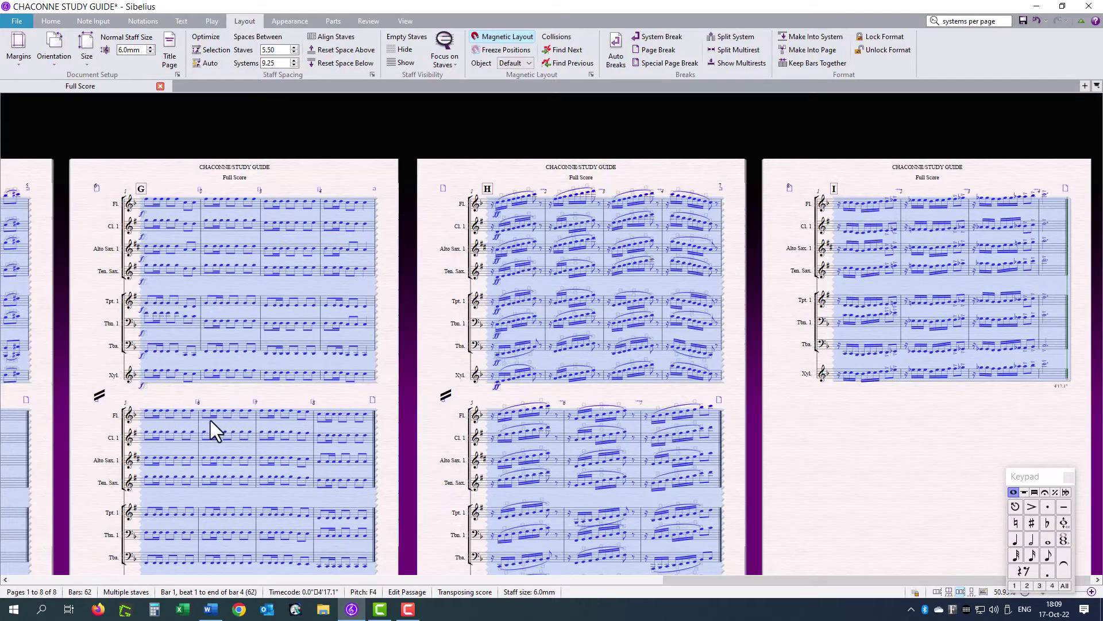
pyautogui.hscroll(-5, 216, 428)
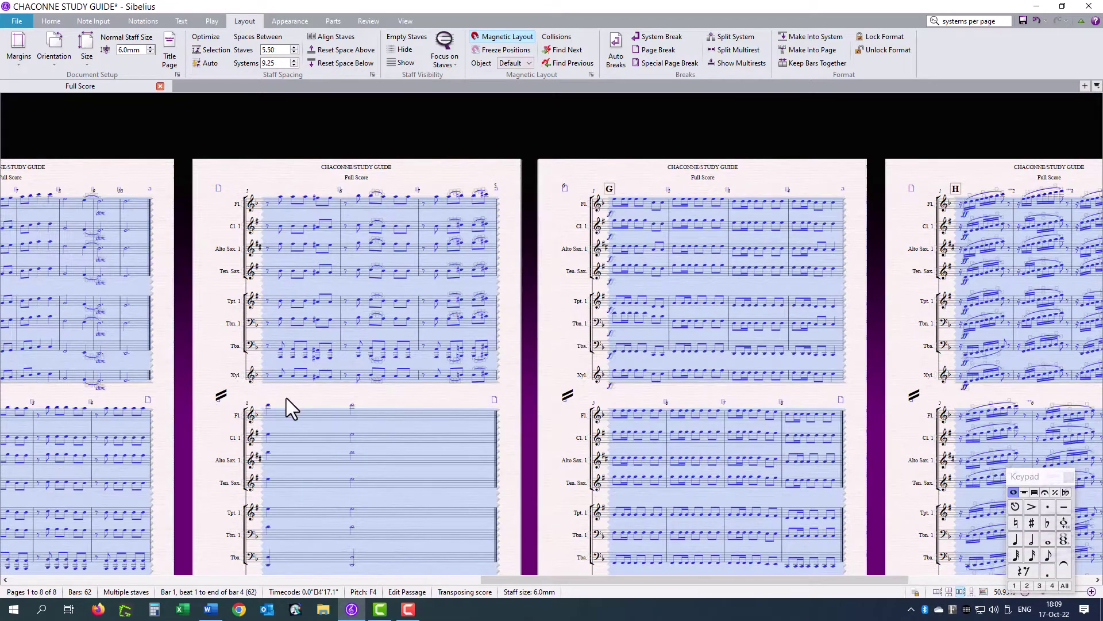
pyautogui.press('Escape')
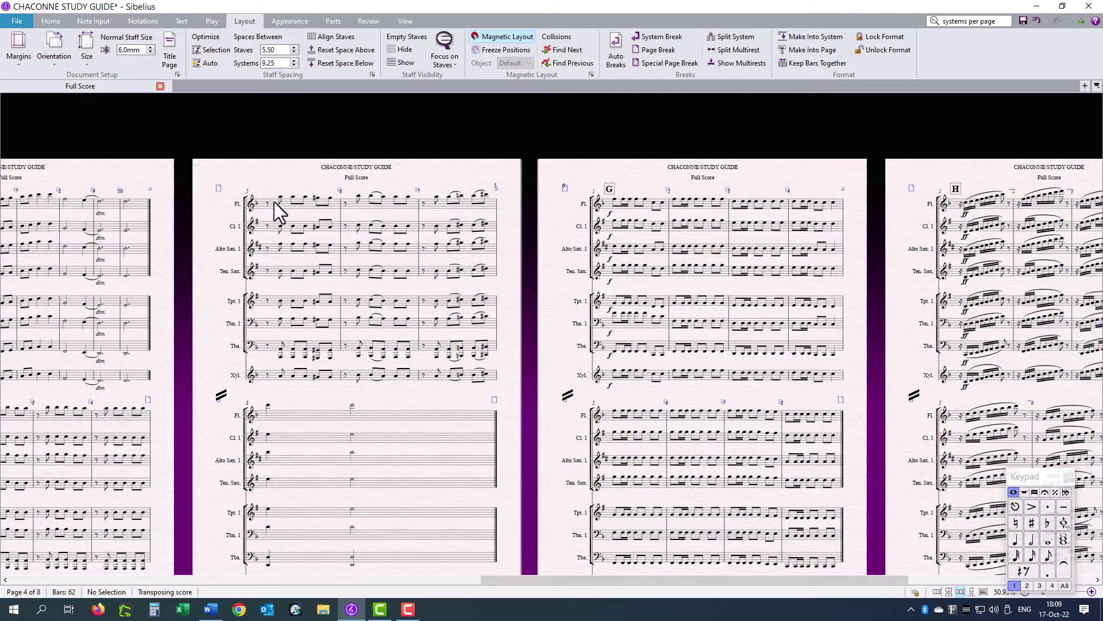
pyautogui.click(272, 202)
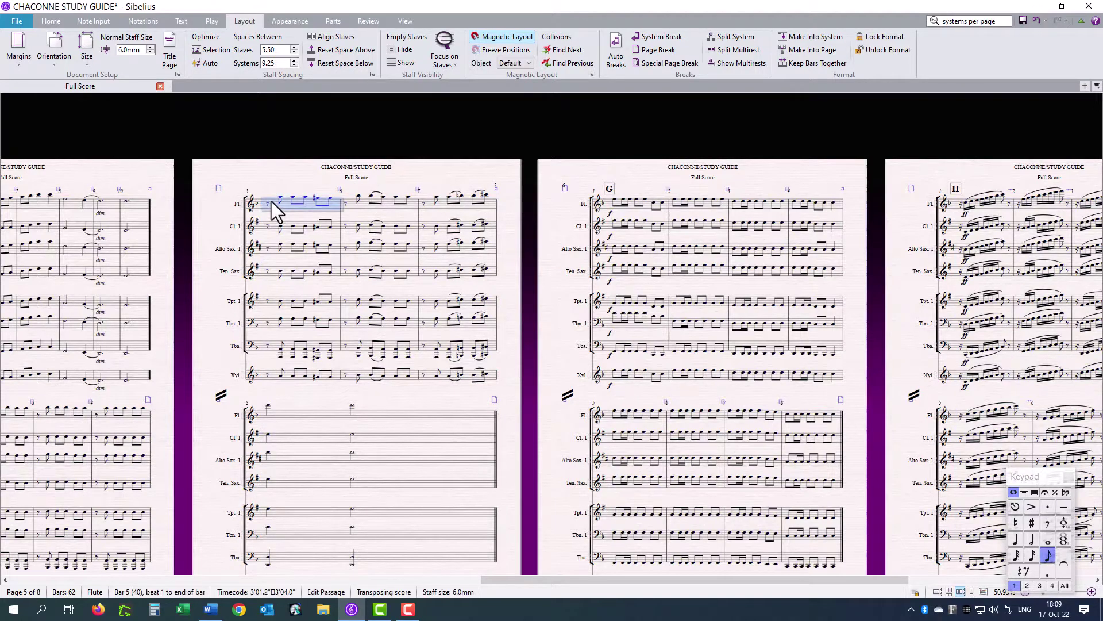
pyautogui.scroll(-1, 471, 539)
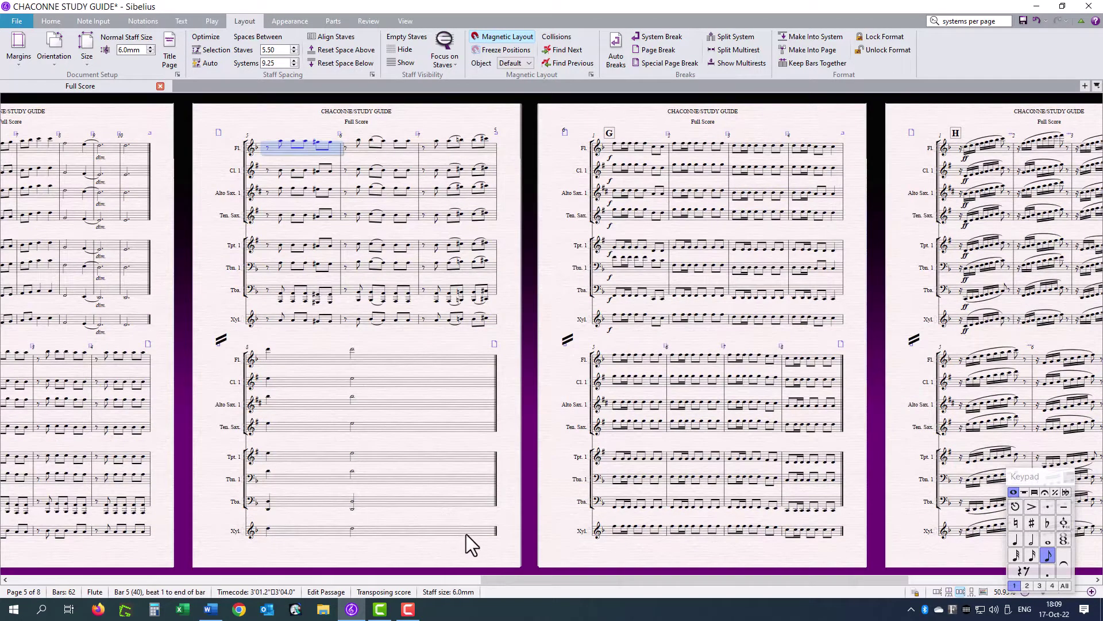
pyautogui.keyDown('shift'); pyautogui.click(467, 533); pyautogui.keyUp('shift')
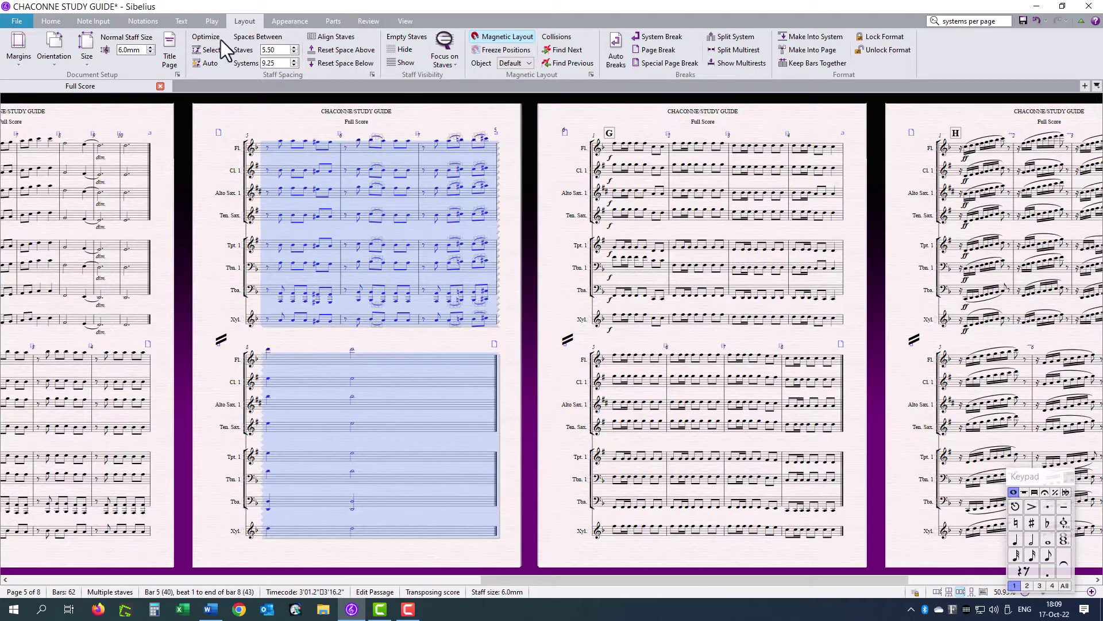
pyautogui.click(801, 37)
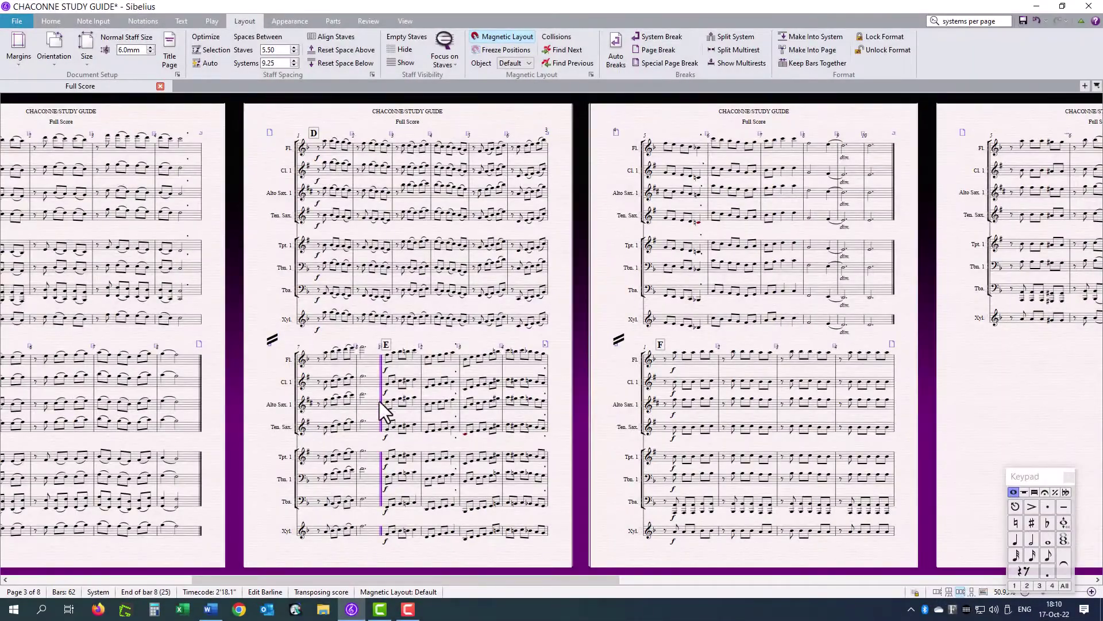
pyautogui.scroll(5, 379, 401)
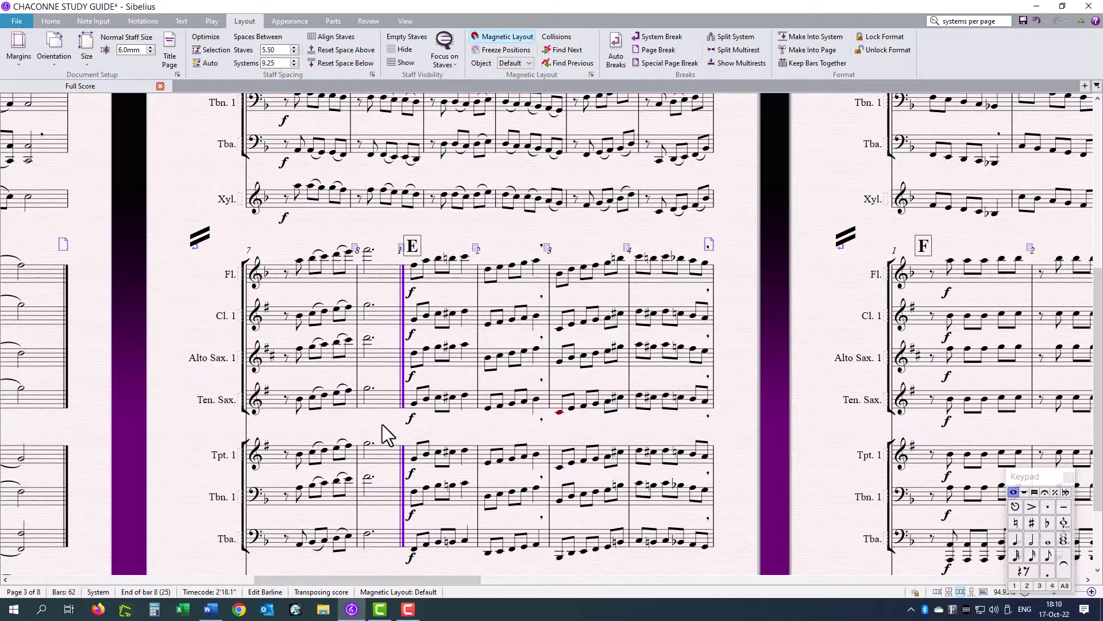
# - Insert system breaks after bar 8 and at the barline before bar 5 on page 3
pyautogui.press('Return')
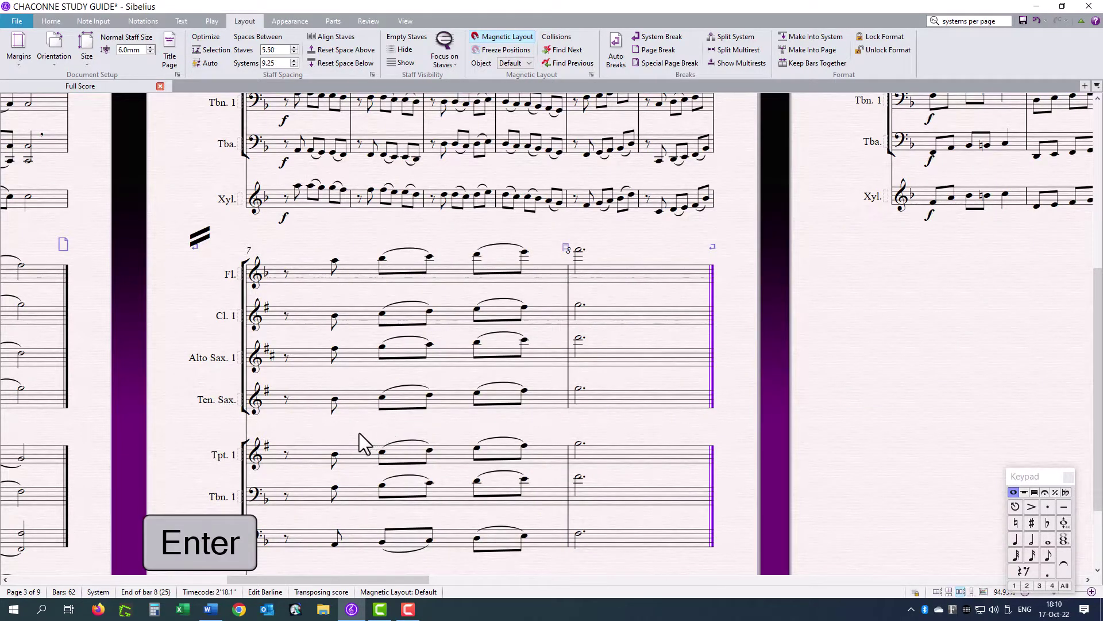
pyautogui.scroll(5, 337, 441)
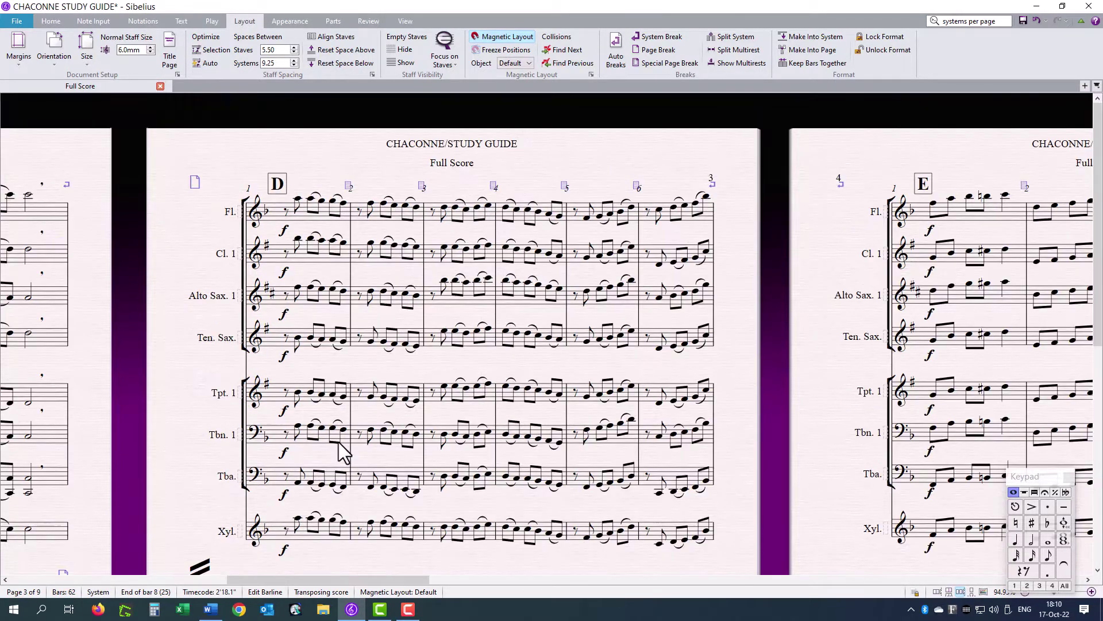
pyautogui.click(567, 235)
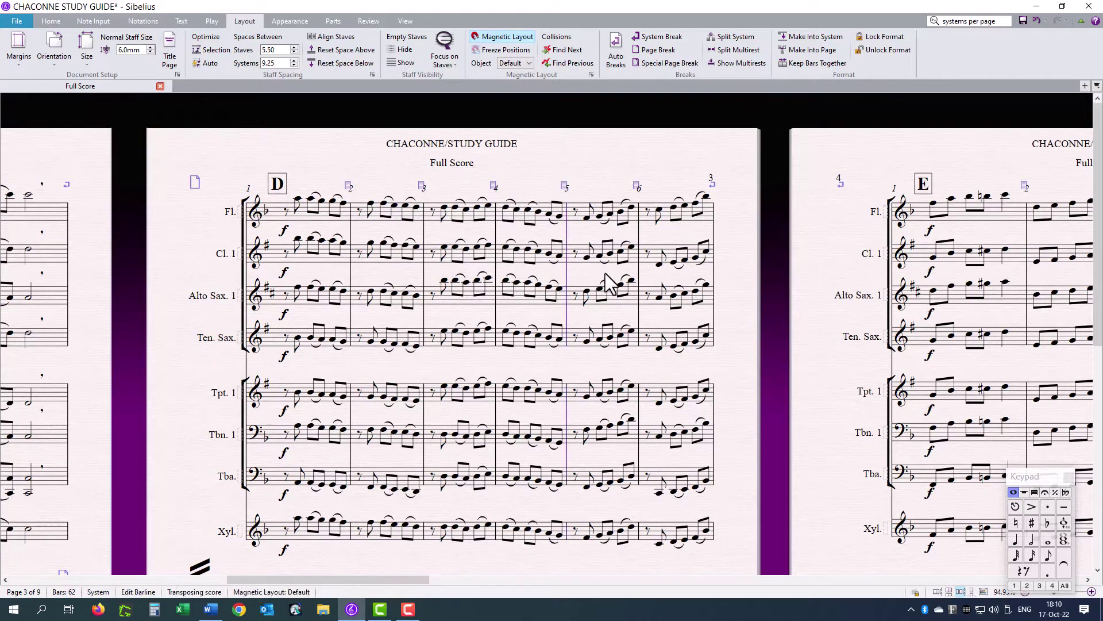
pyautogui.press('Return')
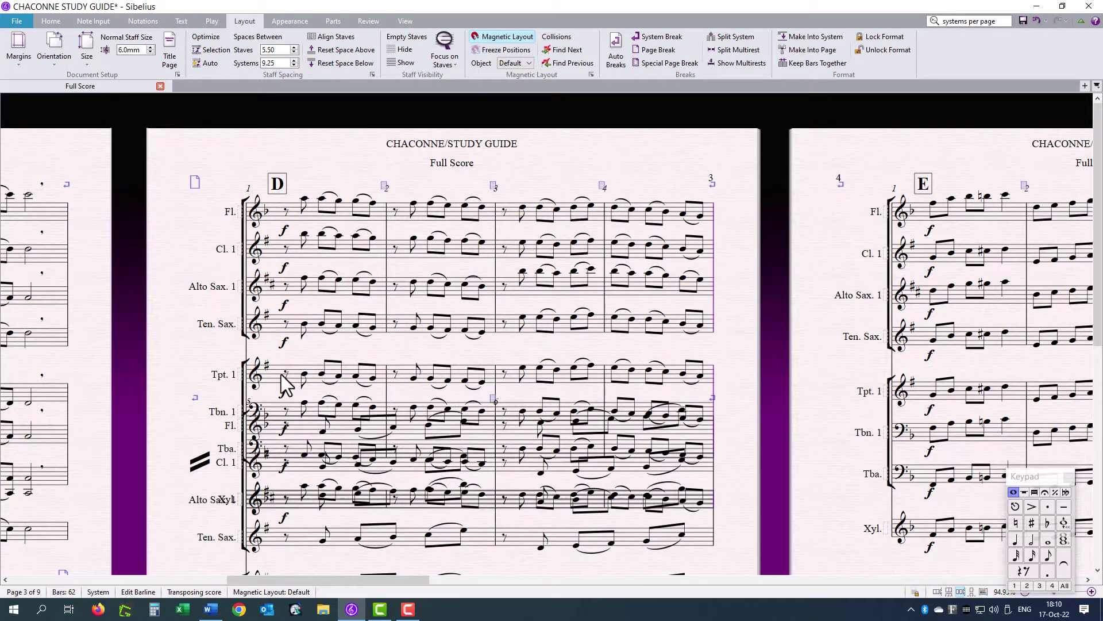
# - Add a page break after bar 8 of section D so section E starts a new page
pyautogui.click(278, 375)
pyautogui.scroll(-3, 312, 457)
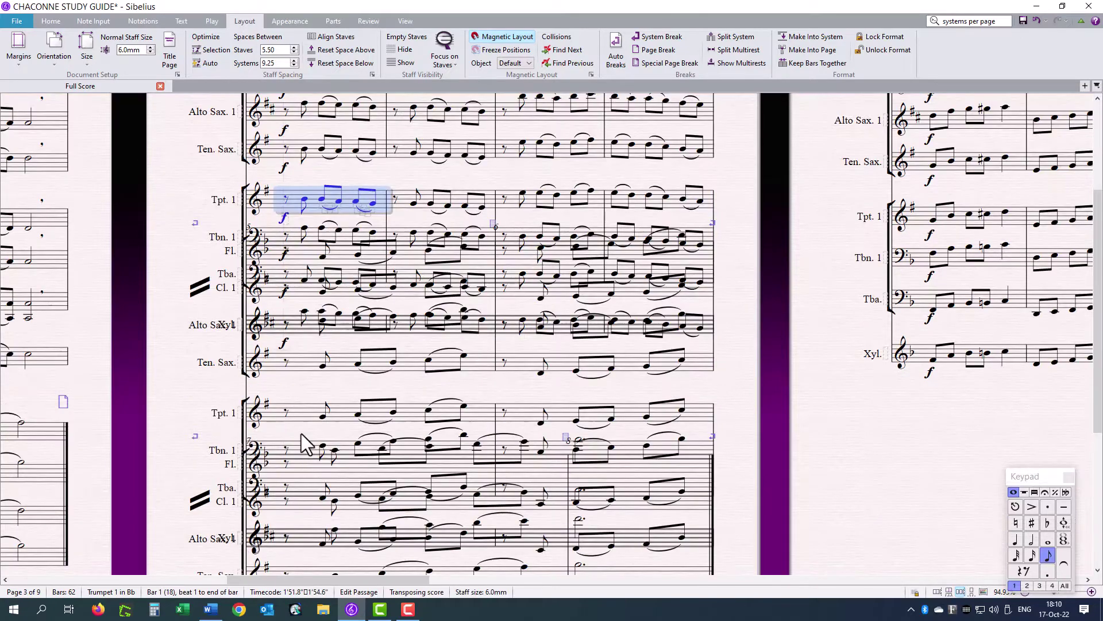
pyautogui.scroll(-3, 290, 421)
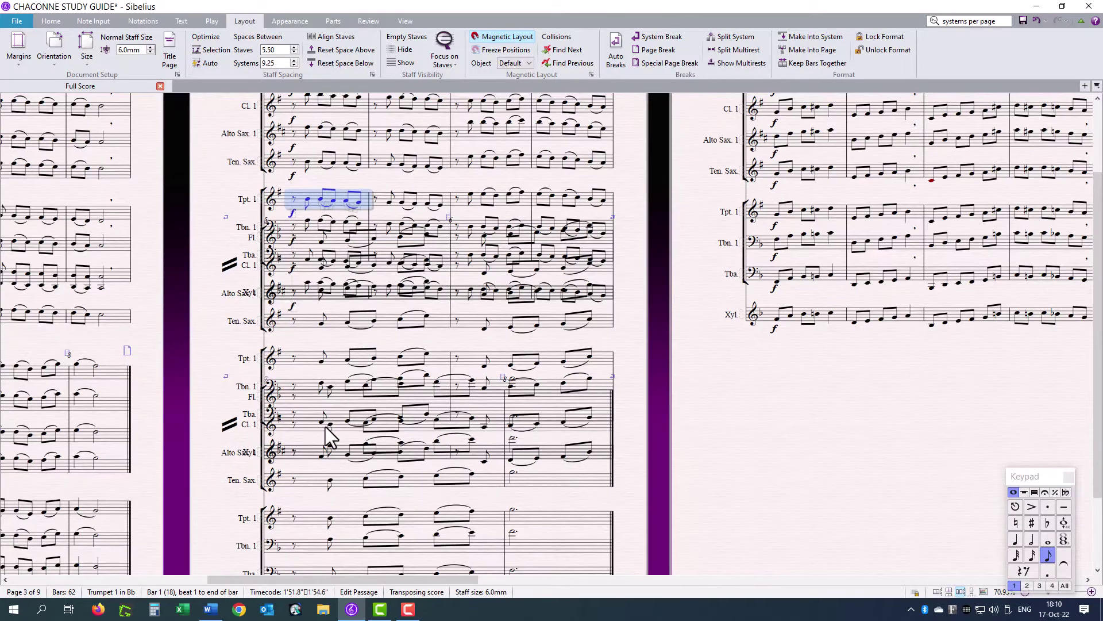
pyautogui.scroll(2, 366, 446)
pyautogui.scroll(-2, 367, 443)
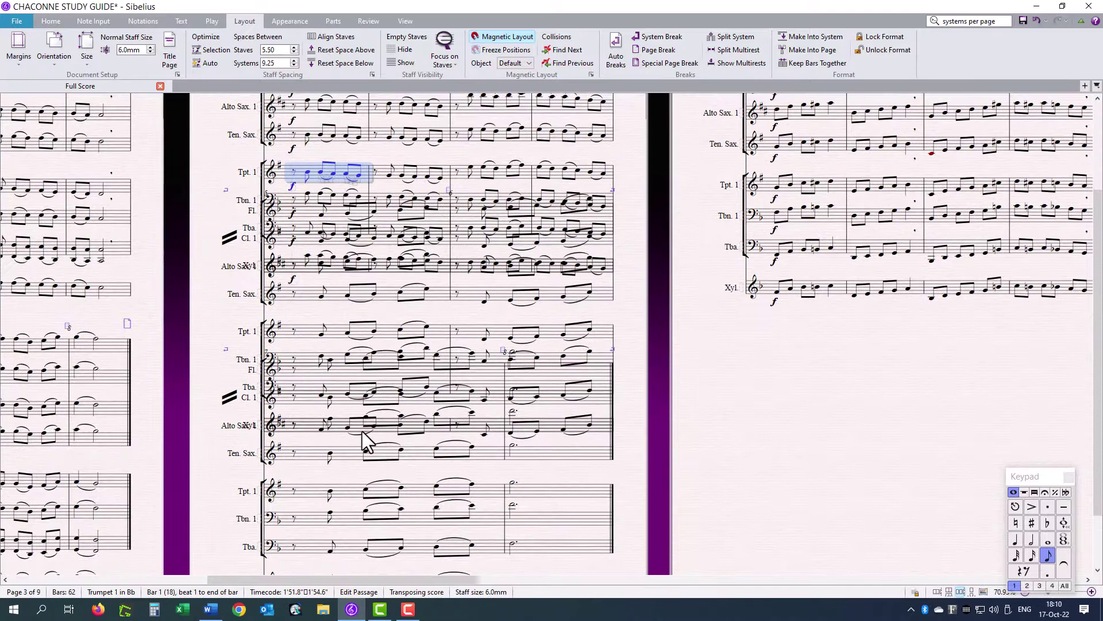
pyautogui.click(613, 436)
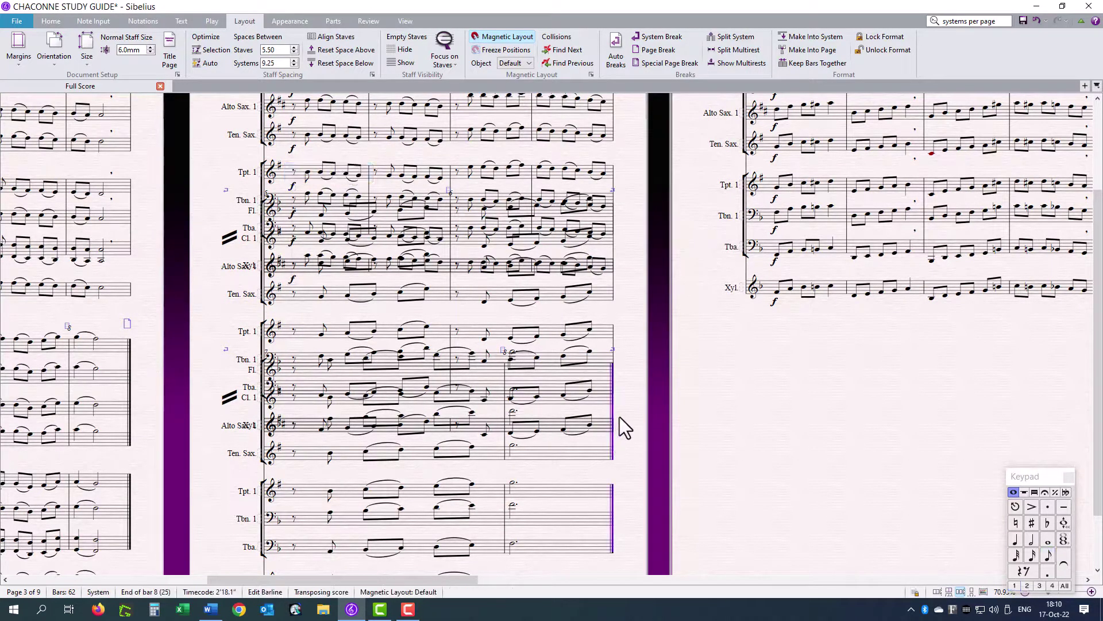
pyautogui.scroll(2, 598, 402)
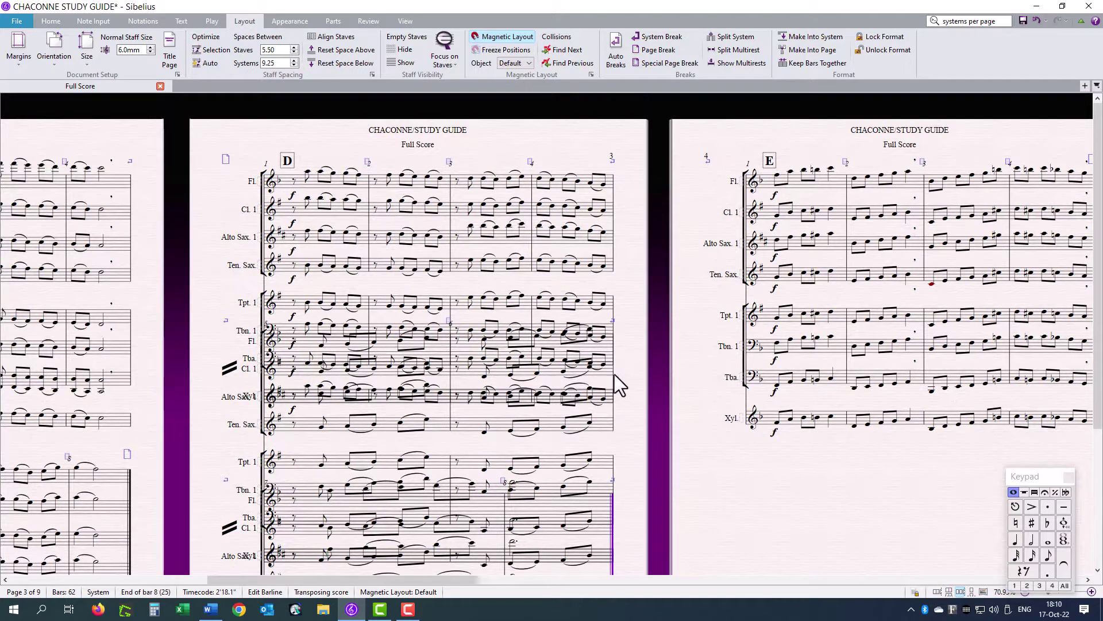
pyautogui.click(614, 309)
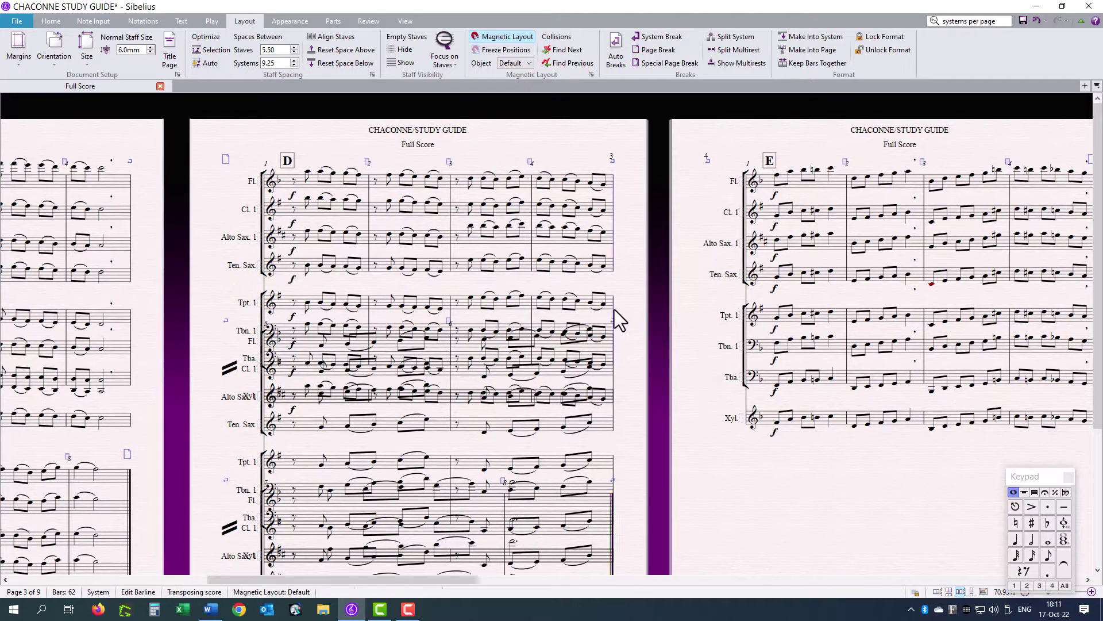
pyautogui.hotkey('ctrl', 'Return')
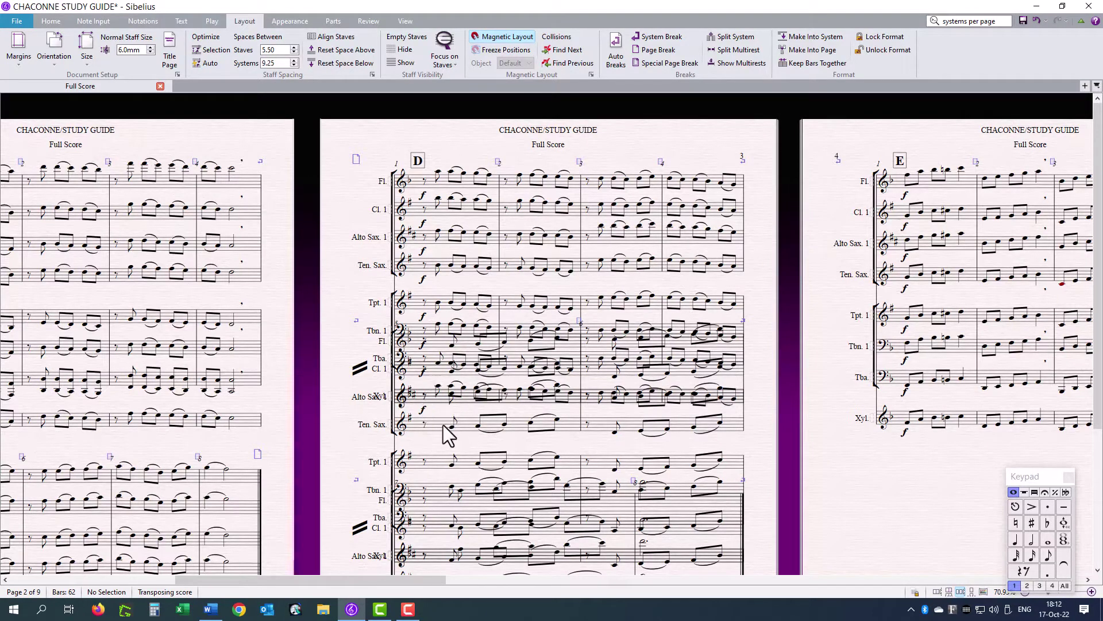
# - Select Tpt. 1 bars 5–8 of section D and make them a single system
pyautogui.scroll(-3, 443, 429)
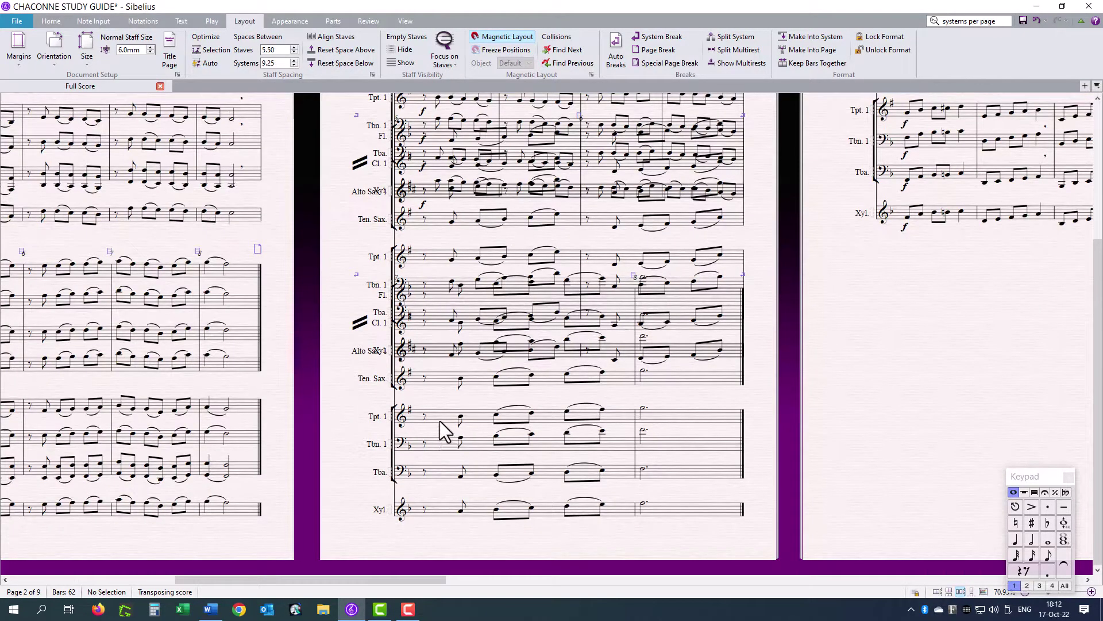
pyautogui.click(670, 416)
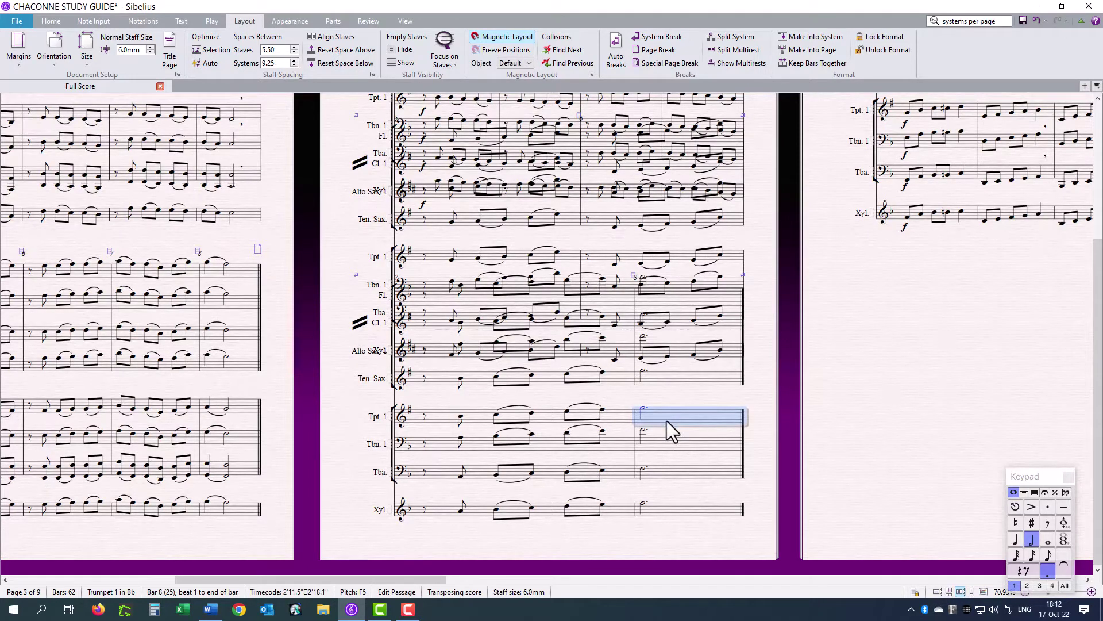
pyautogui.hotkey('ctrl', 'shift', 'Left')
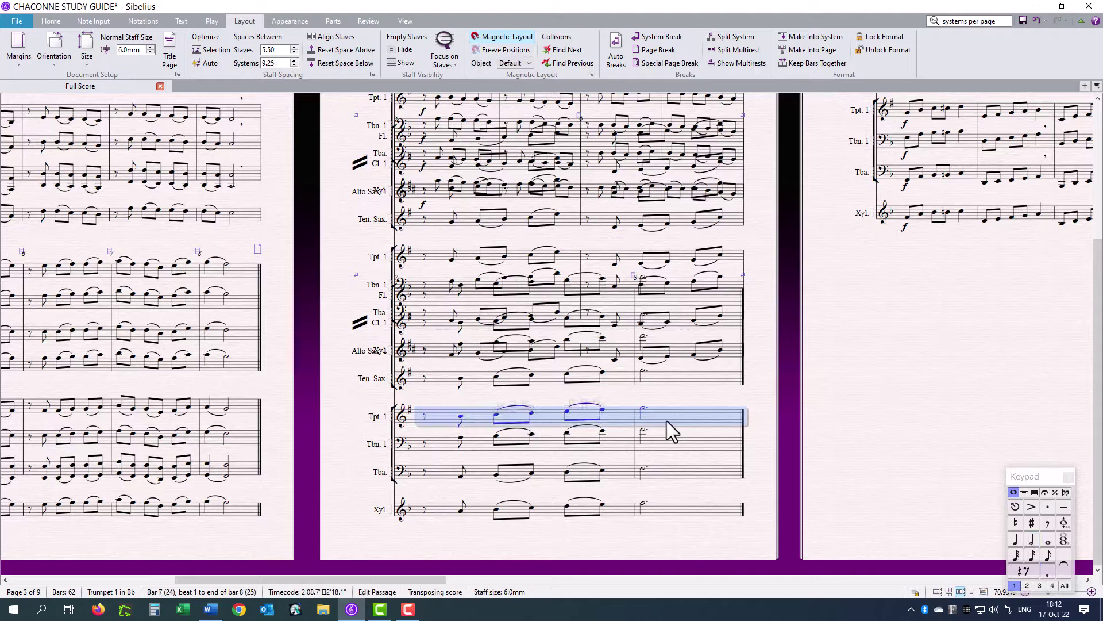
pyautogui.hotkey('ctrl', 'shift', 'Left')
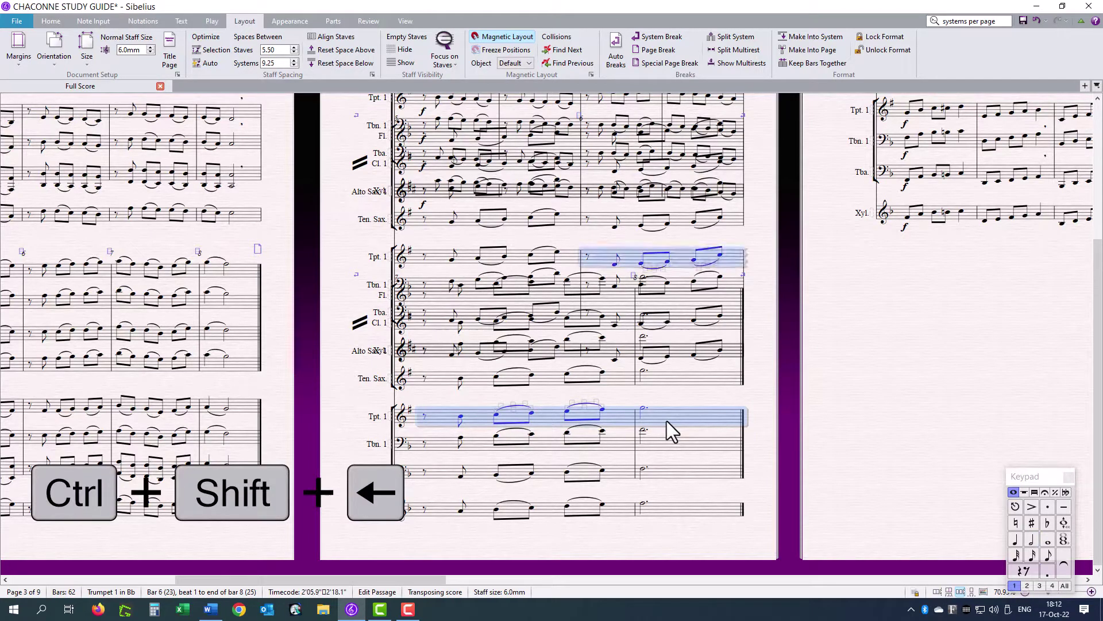
pyautogui.hotkey('ctrl', 'shift', 'Left')
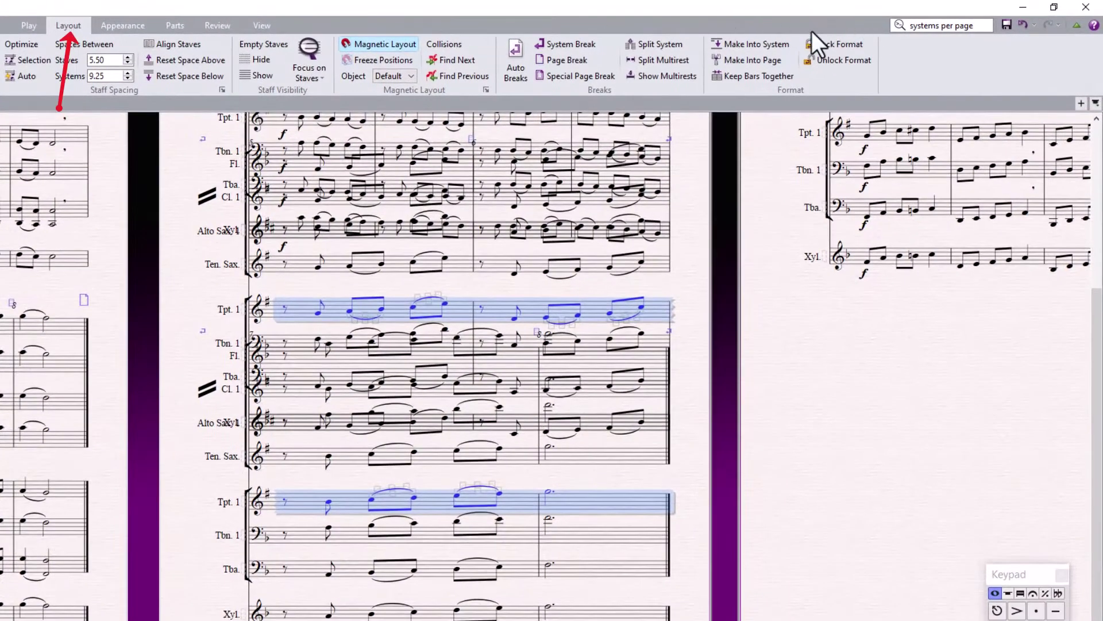
pyautogui.click(743, 44)
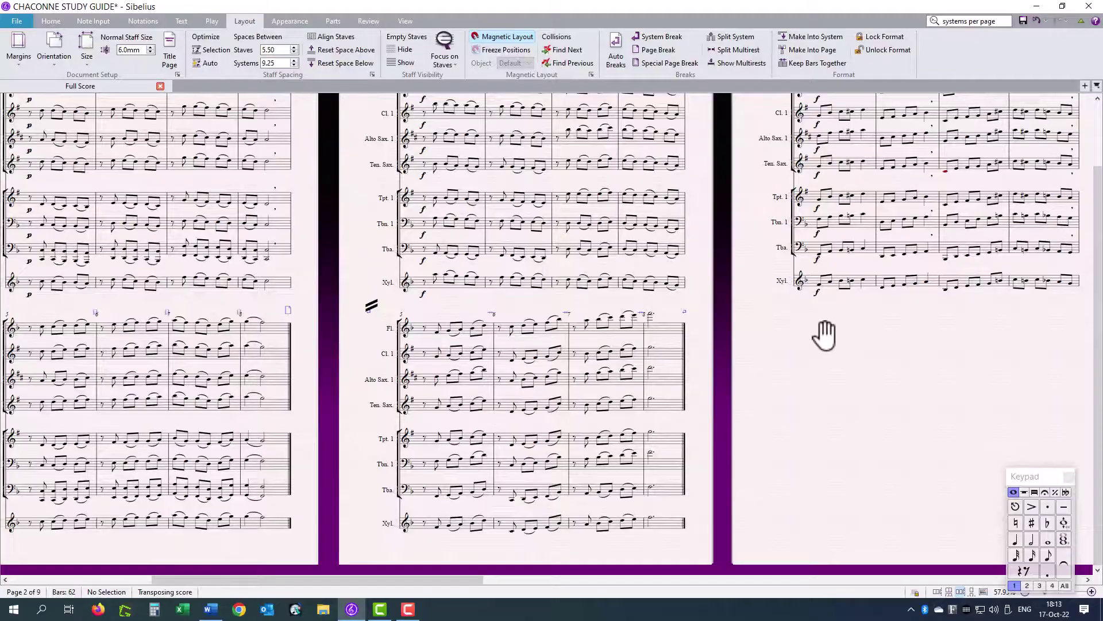
pyautogui.moveTo(825, 335)
pyautogui.mouseDown()
pyautogui.moveTo(729, 375)
pyautogui.moveTo(654, 444)
pyautogui.moveTo(454, 450)
pyautogui.mouseUp()
pyautogui.moveTo(614, 475); pyautogui.dragTo(482, 480)
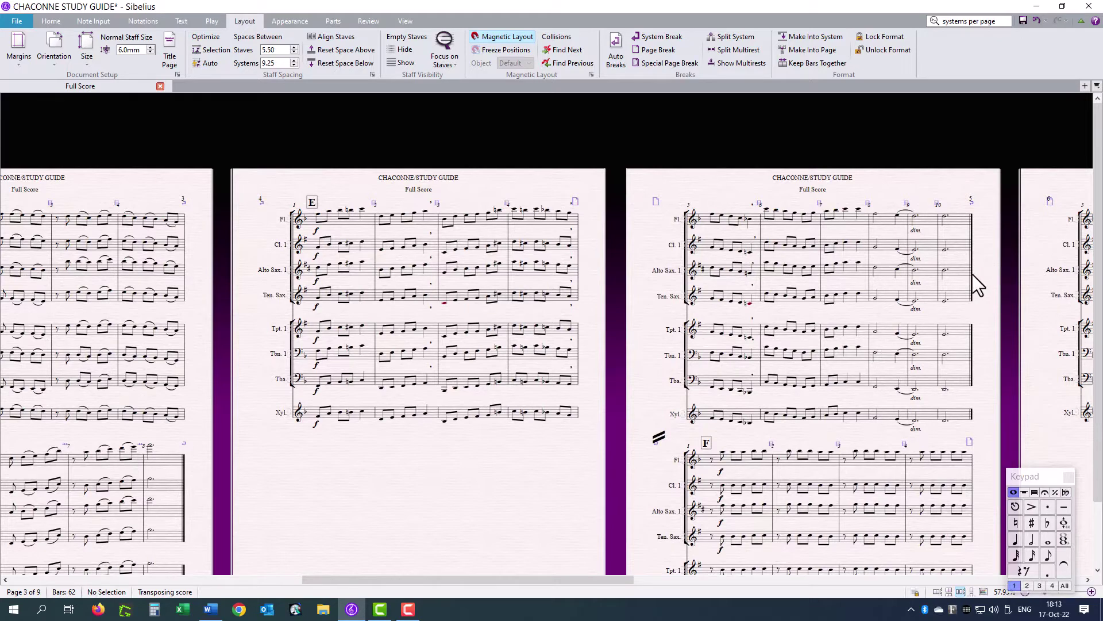
# - Insert a page break after bar 10 so section F starts on a new page
pyautogui.click(971, 271)
pyautogui.scroll(2, 970, 270)
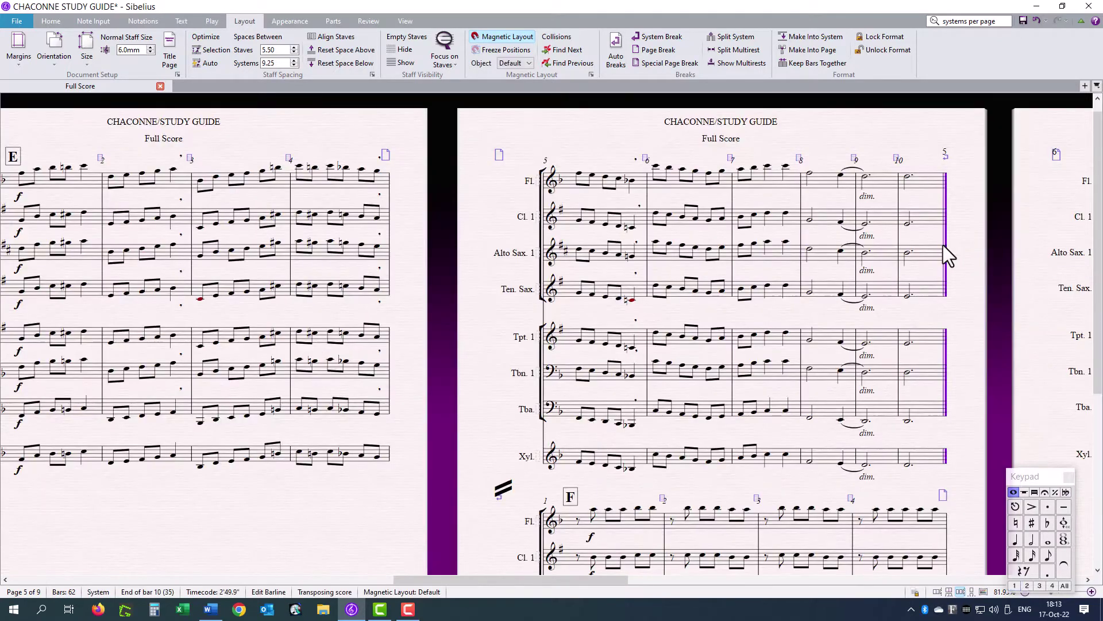
pyautogui.hotkey('ctrl', 'Return')
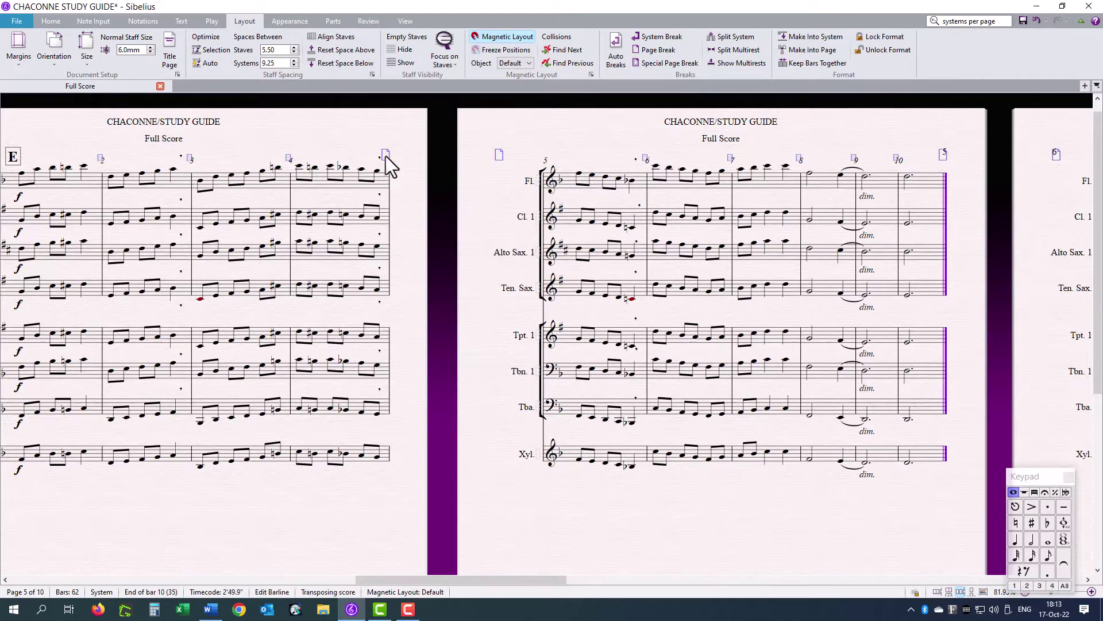
pyautogui.press('Delete')
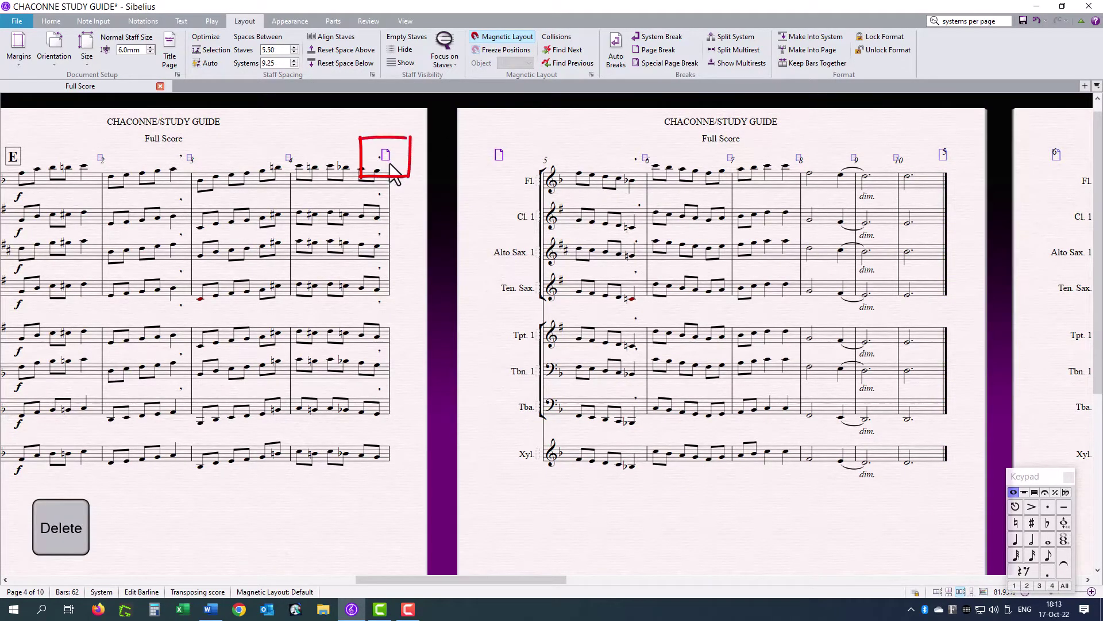
# - Delete the page breaks after bar 4 in sections E and F
pyautogui.press('Delete')
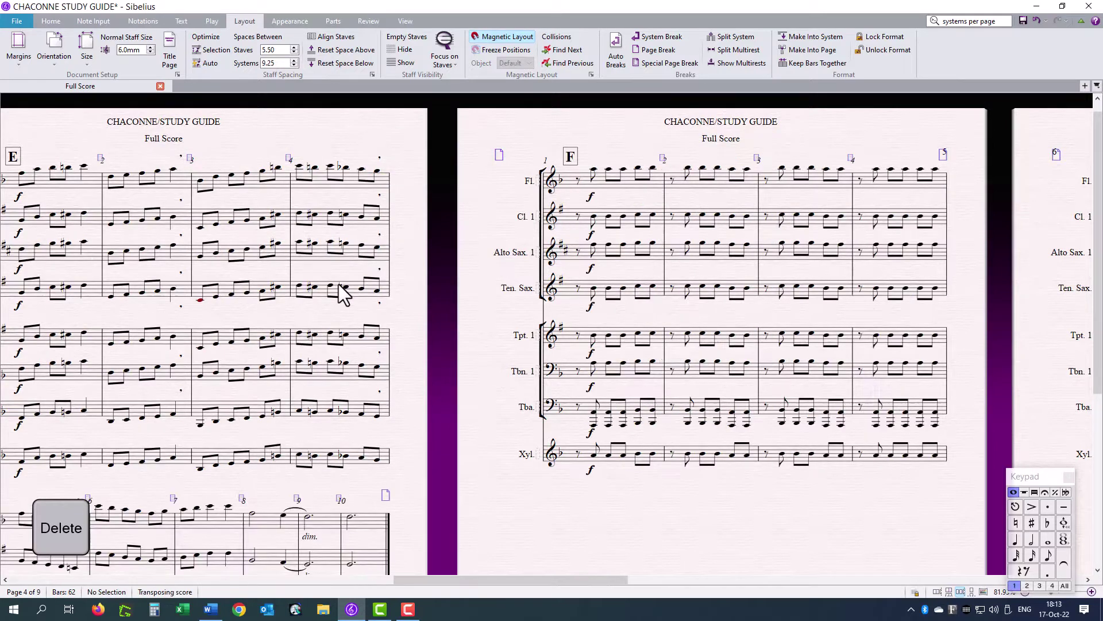
pyautogui.scroll(-1, 343, 296)
pyautogui.scroll(-2, 343, 295)
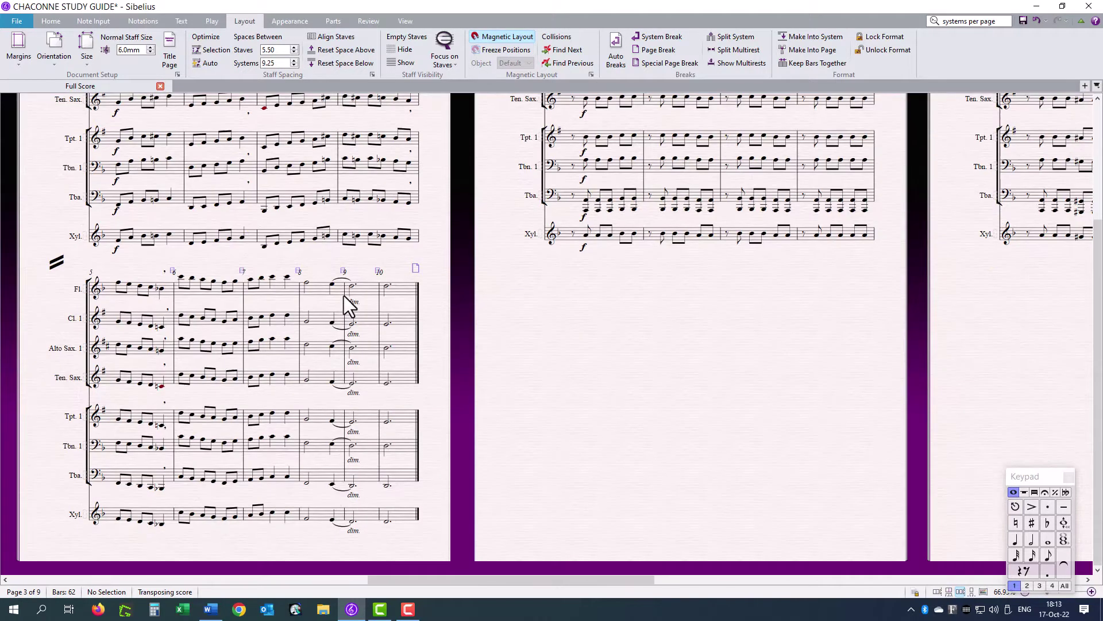
pyautogui.scroll(3, 615, 350)
pyautogui.moveTo(751, 505); pyautogui.dragTo(456, 482)
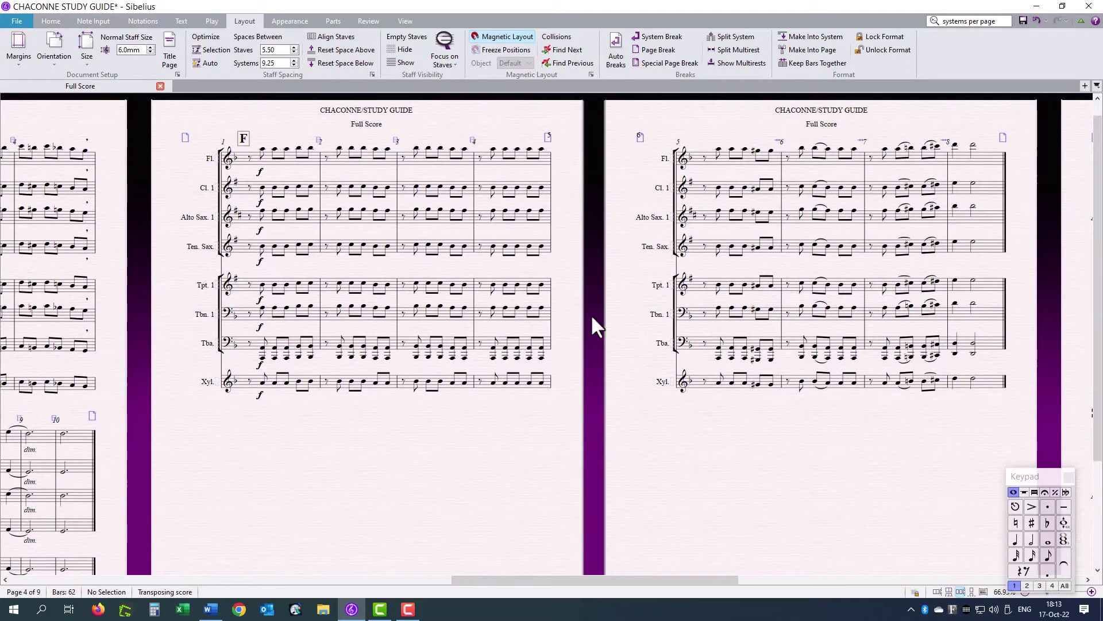
pyautogui.click(548, 138)
pyautogui.press('Delete')
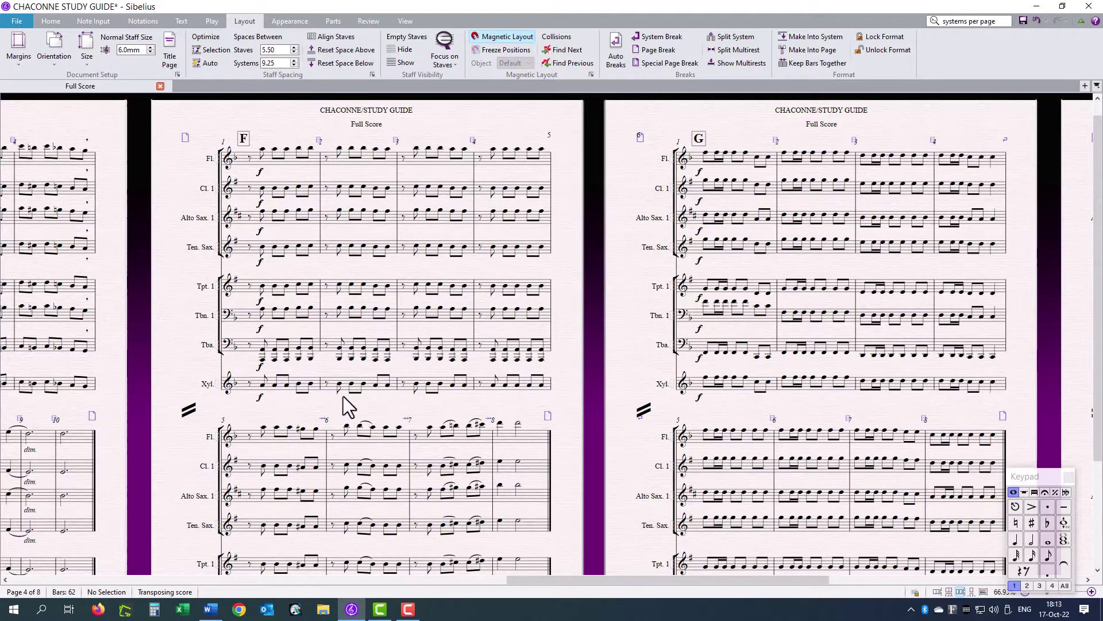
pyautogui.hscroll(3, 351, 379)
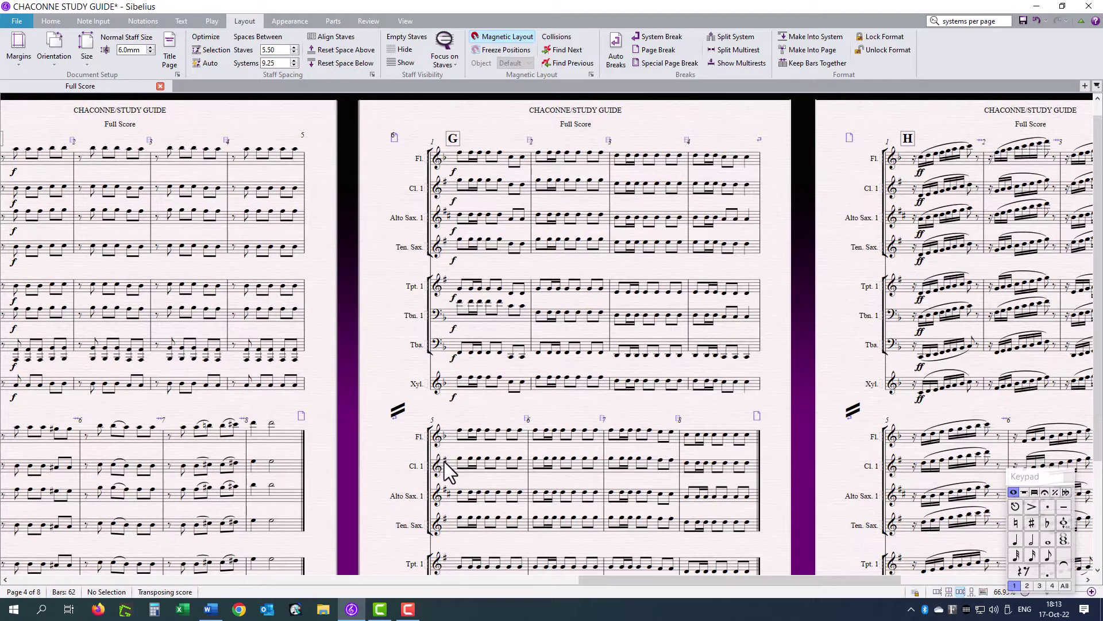
pyautogui.hscroll(2, 451, 447)
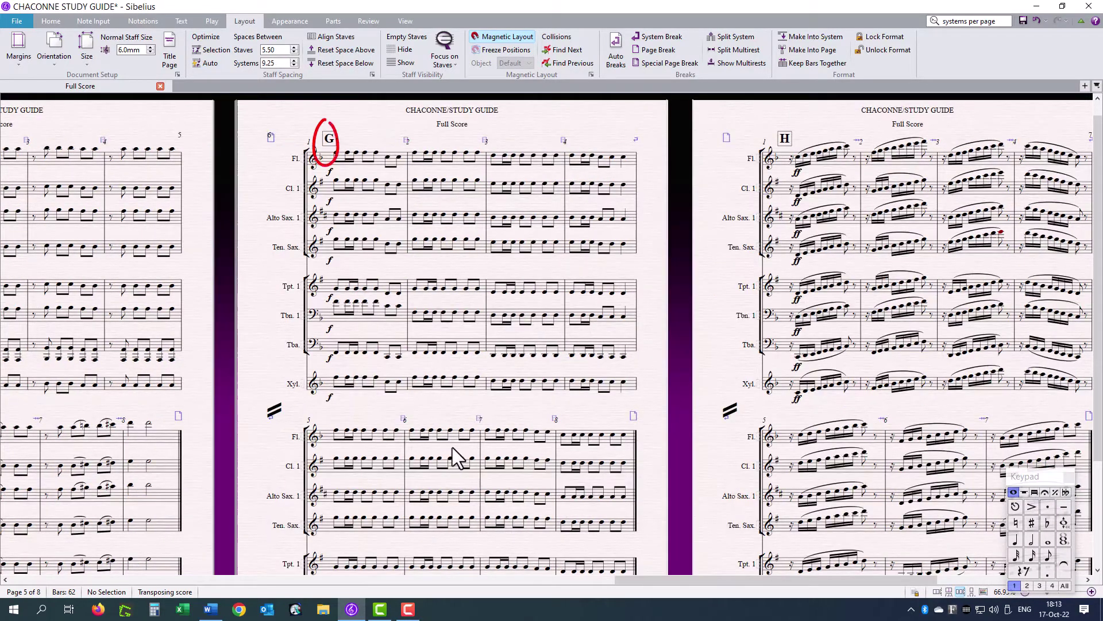
pyautogui.hscroll(4, 453, 443)
pyautogui.scroll(-3, 621, 457)
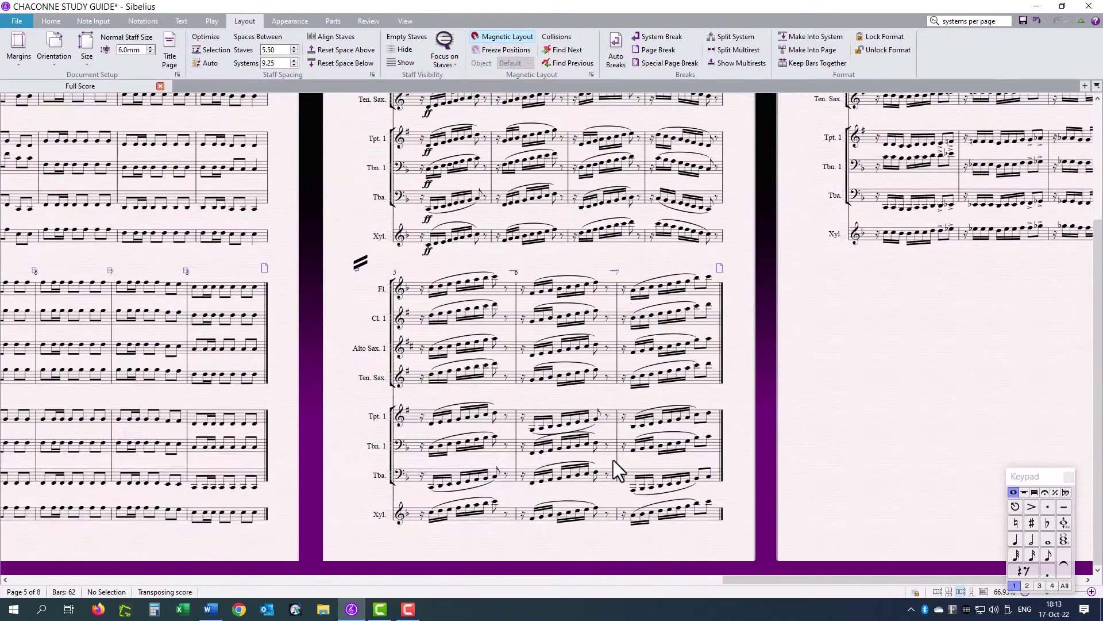
pyautogui.scroll(3, 613, 455)
pyautogui.hscroll(2, 606, 431)
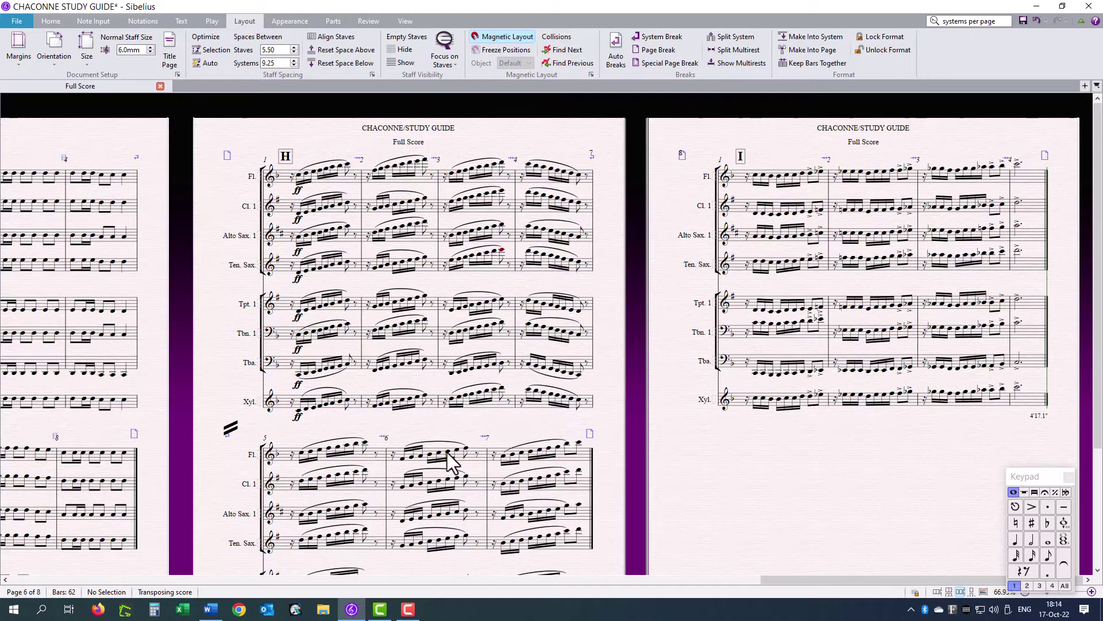
# - Reset the note spacing across the entire score from the Appearance tab
pyautogui.click(822, 398)
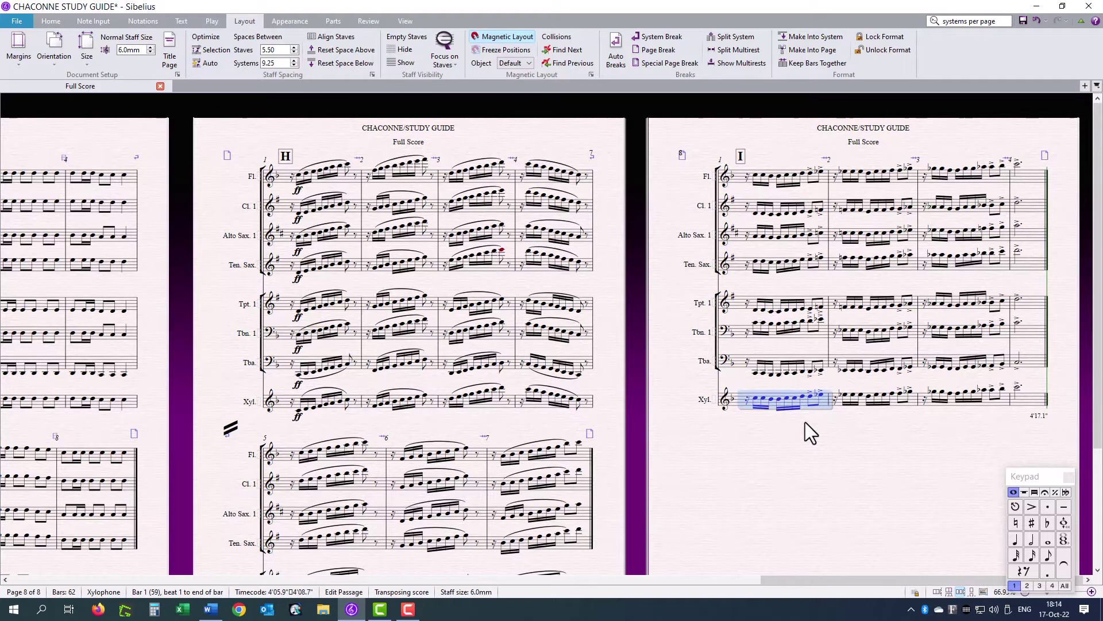
pyautogui.hotkey('ctrl', 'a')
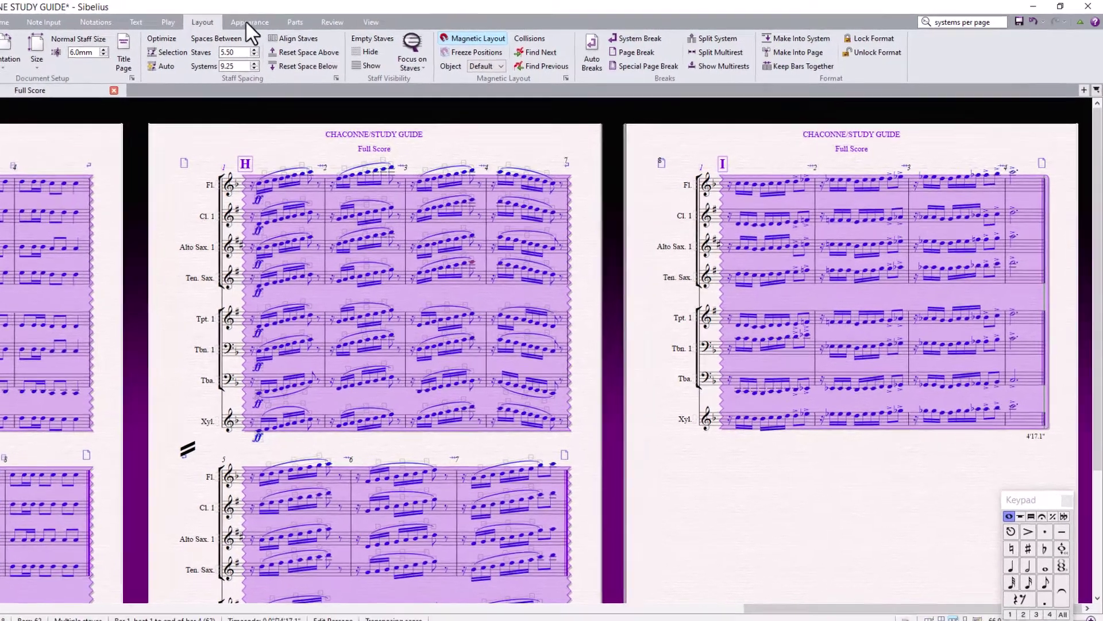
pyautogui.click(281, 22)
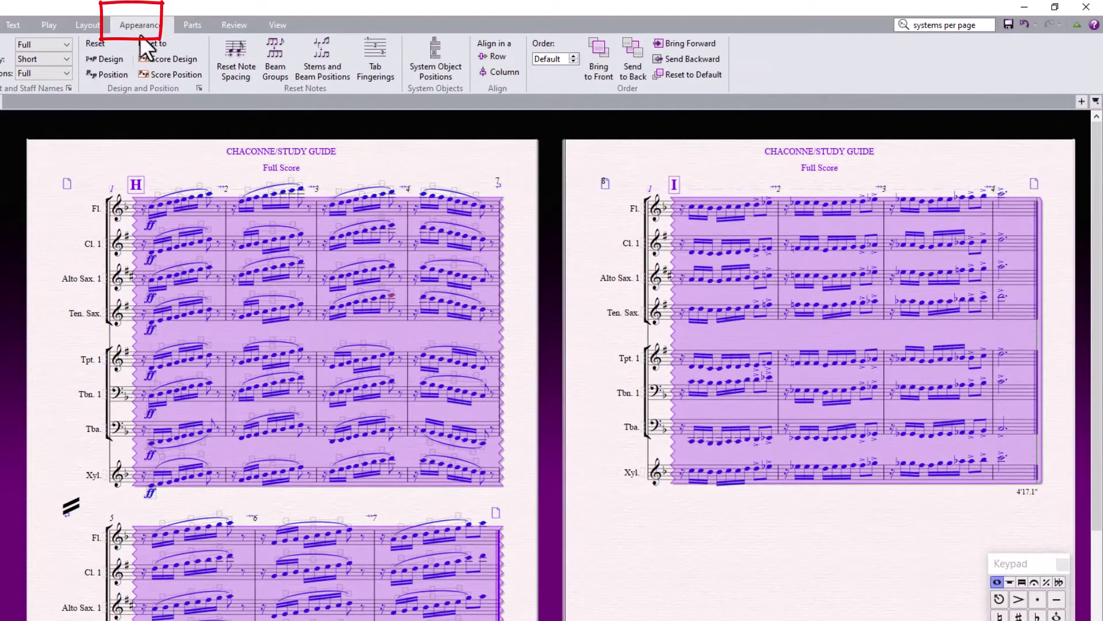
pyautogui.click(236, 54)
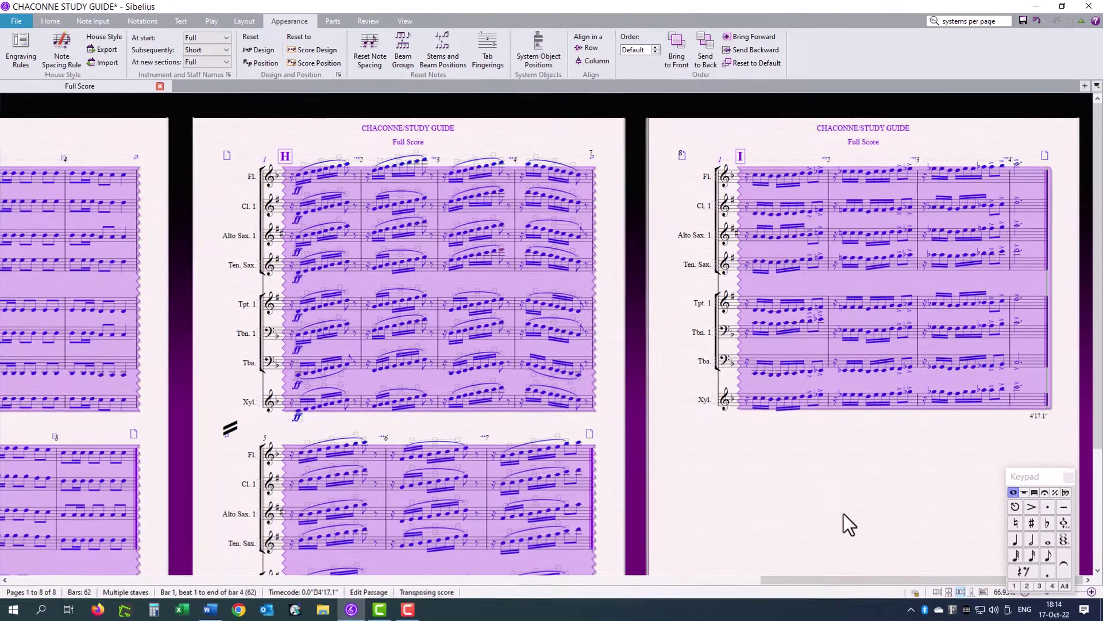
pyautogui.click(791, 560)
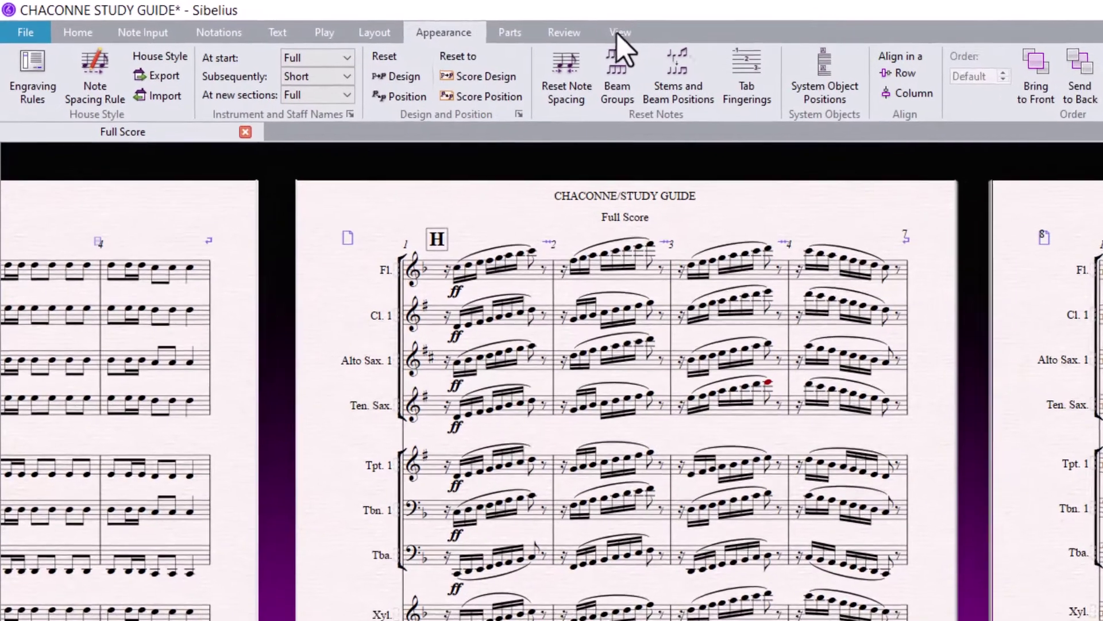
# - Turn on page margins and staff rulers in the view options
pyautogui.click(618, 34)
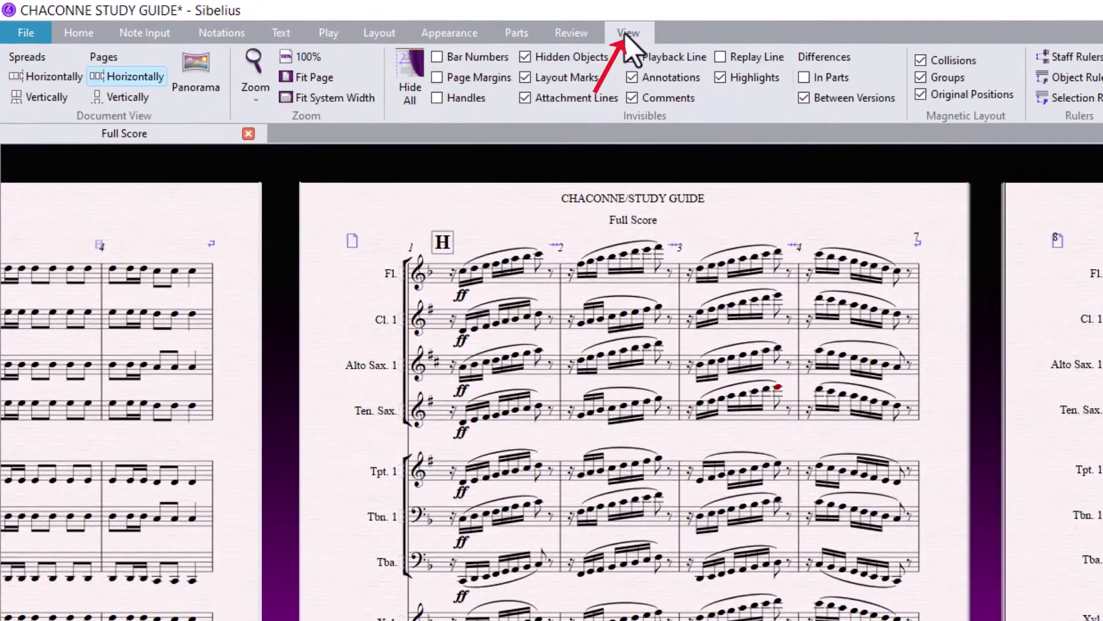
pyautogui.click(436, 79)
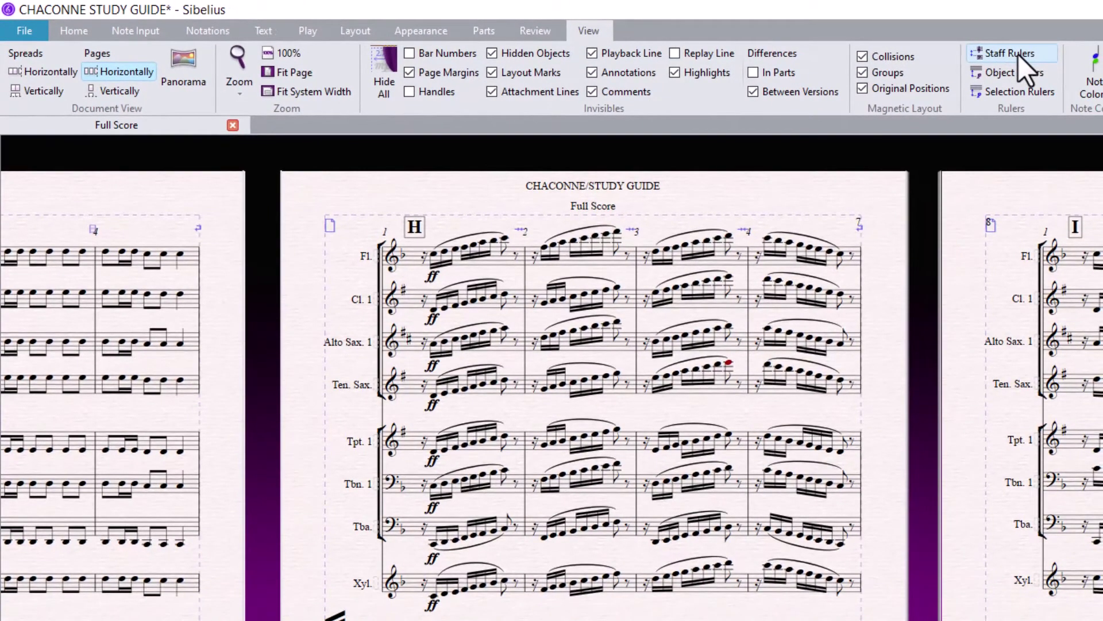
pyautogui.click(1019, 54)
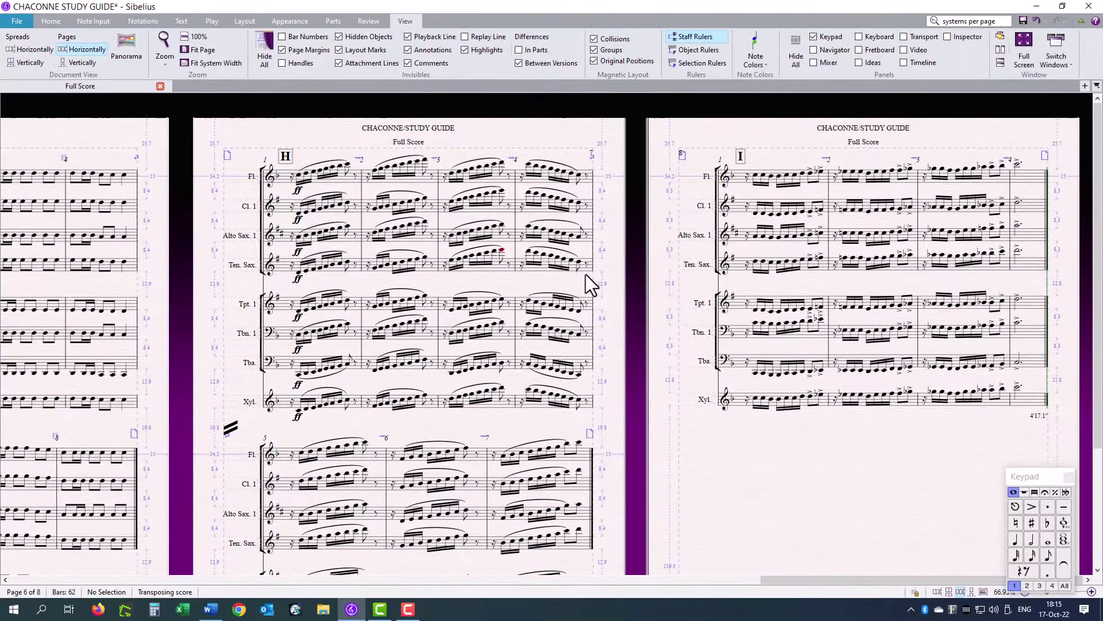
# - Nudge the CHACONNE/STUDY GUIDE running header slightly lower on page F
pyautogui.hscroll(-5, 585, 274)
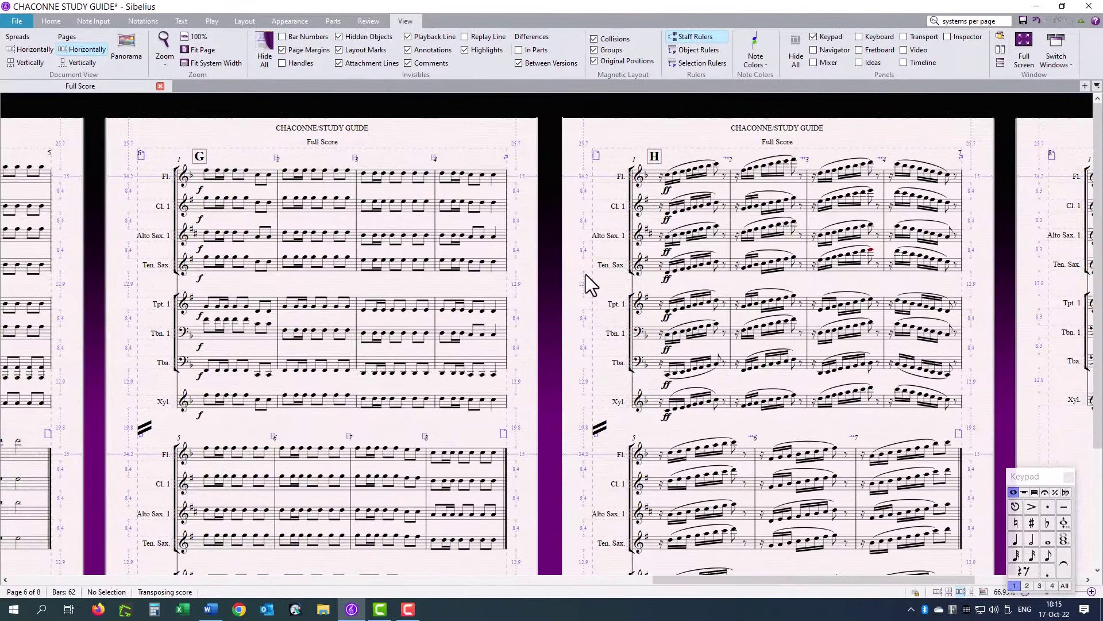
pyautogui.scroll(-4, 535, 273)
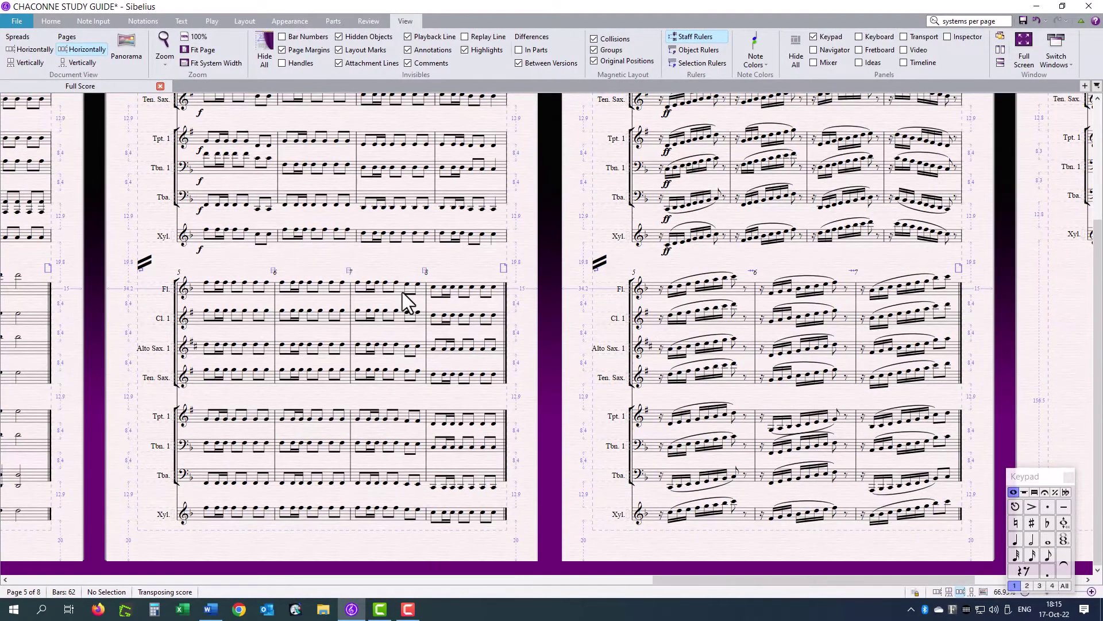
pyautogui.scroll(4, 409, 301)
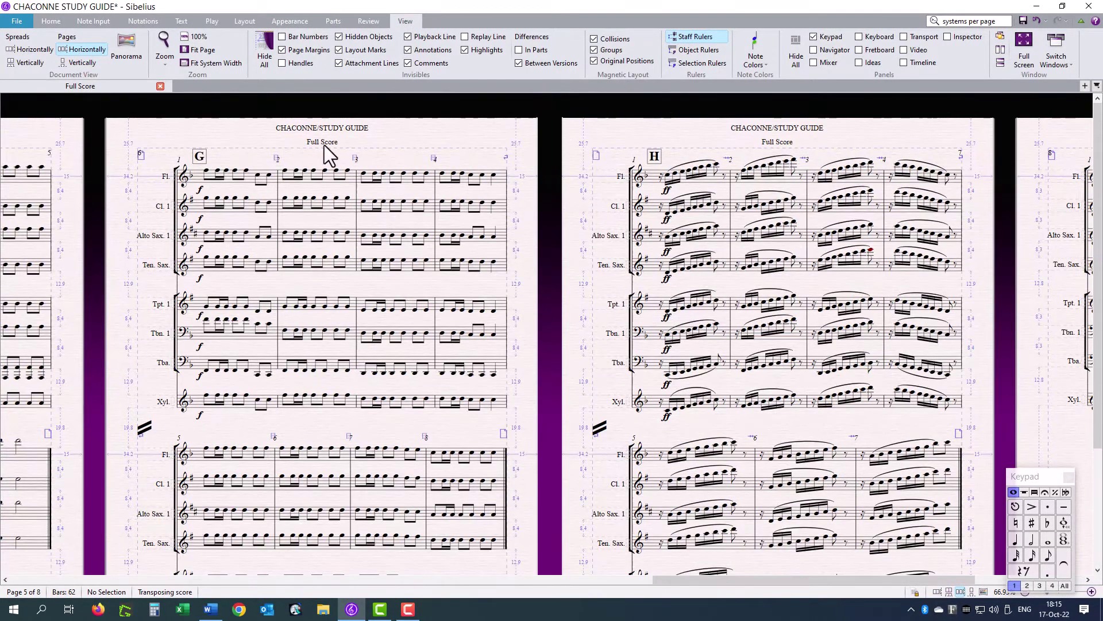
pyautogui.hscroll(-5, 321, 164)
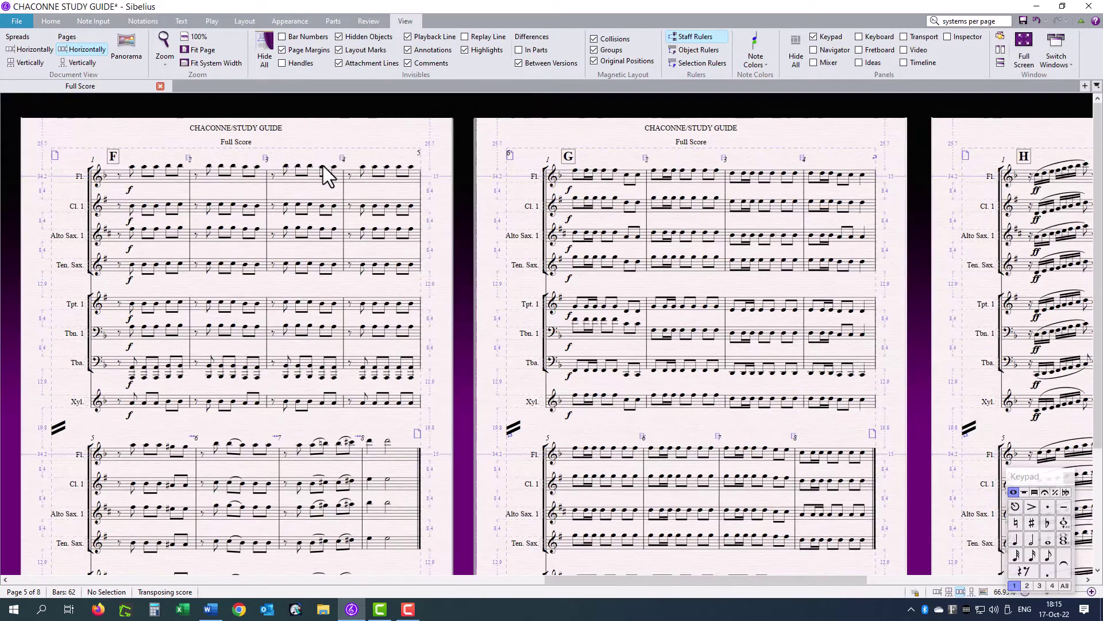
pyautogui.hscroll(-3, 305, 178)
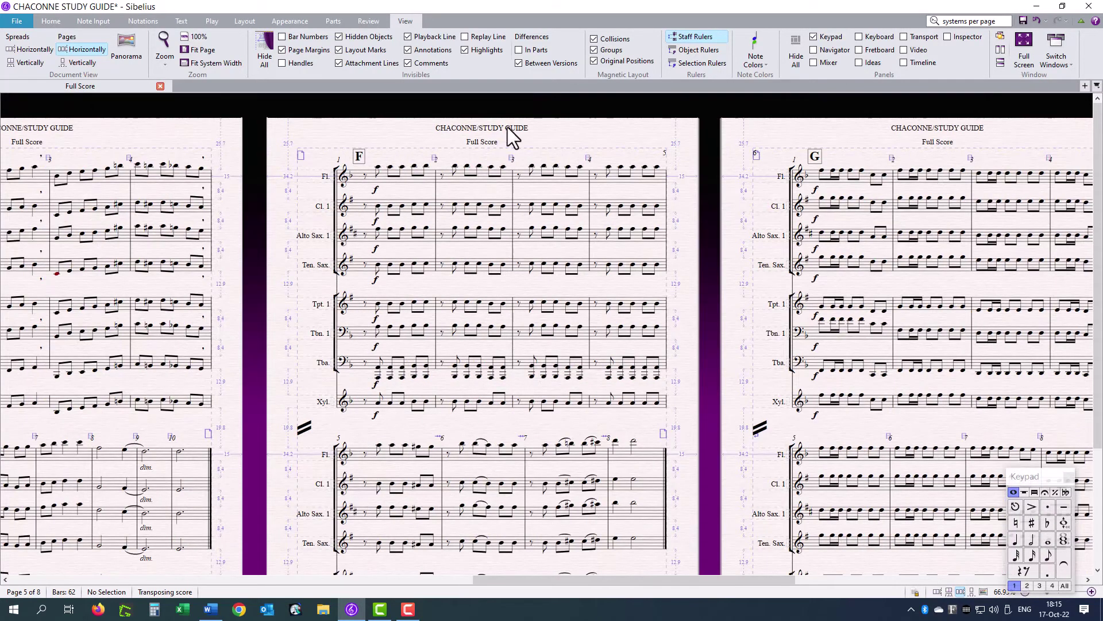
pyautogui.moveTo(508, 126); pyautogui.dragTo(509, 130)
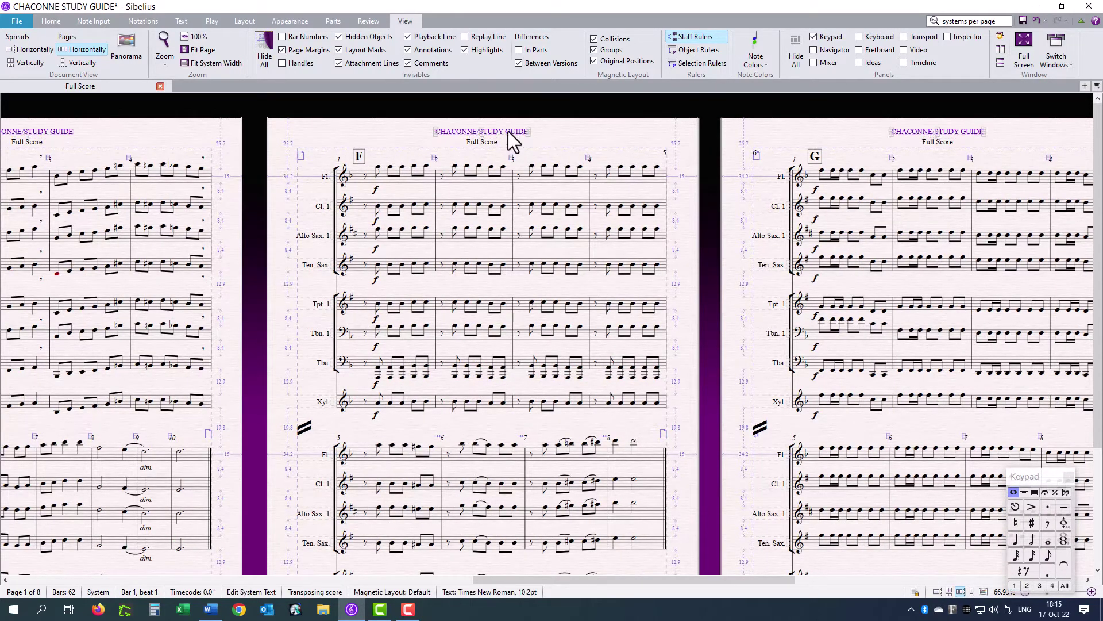
# - Deselect the Full Score subtitle and return to the score's opening title page
pyautogui.click(490, 142)
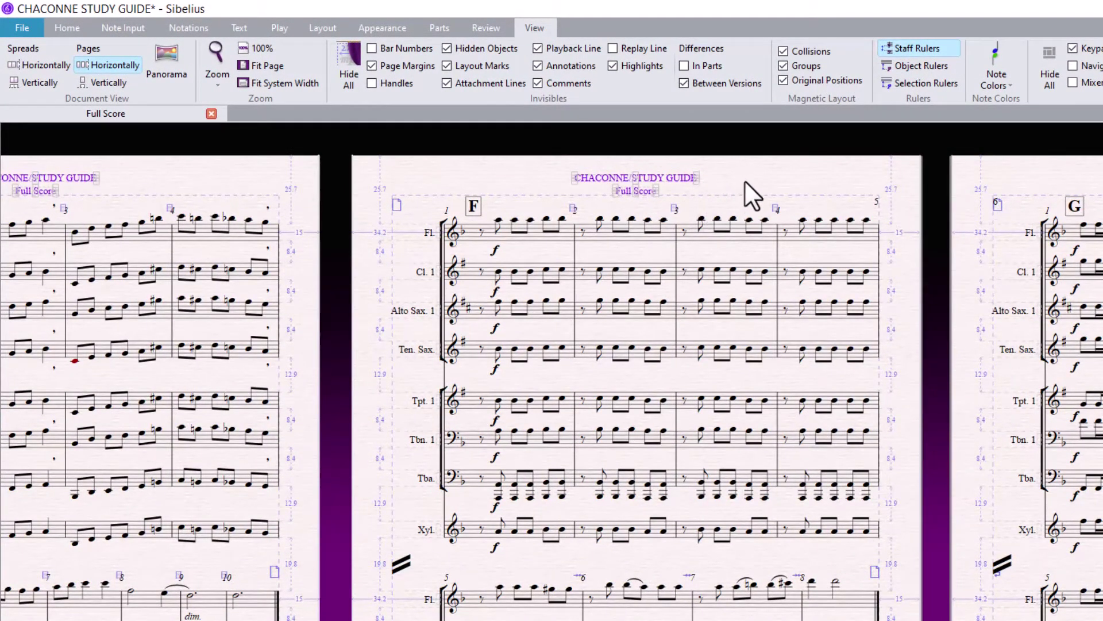
pyautogui.press('Escape')
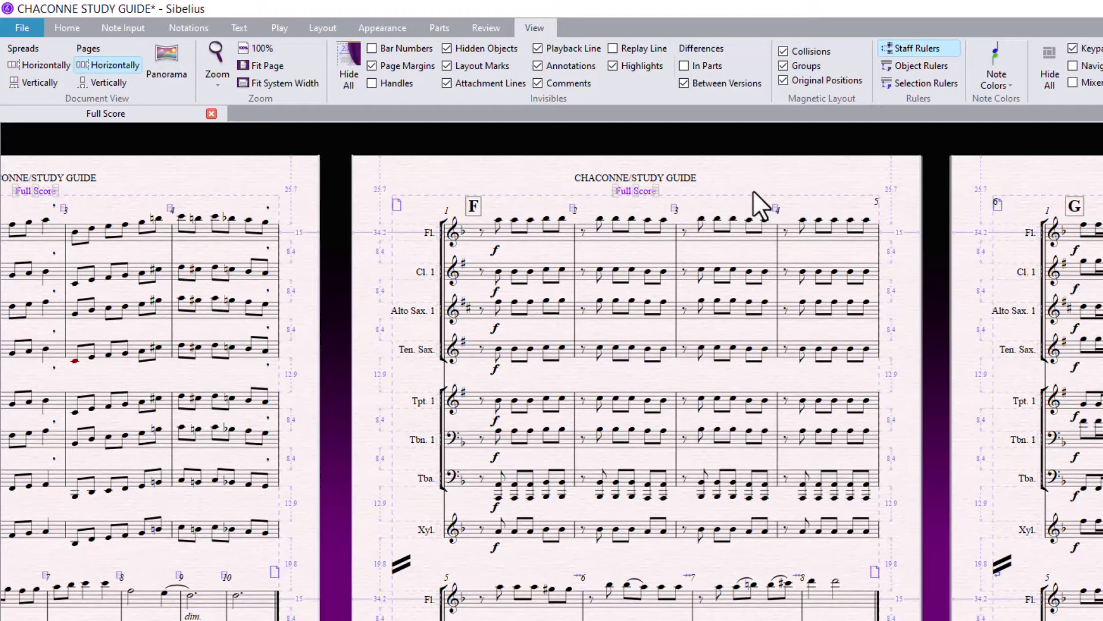
pyautogui.hotkey('ctrl', 'shift', 'h')
pyautogui.scroll(-5, 753, 190)
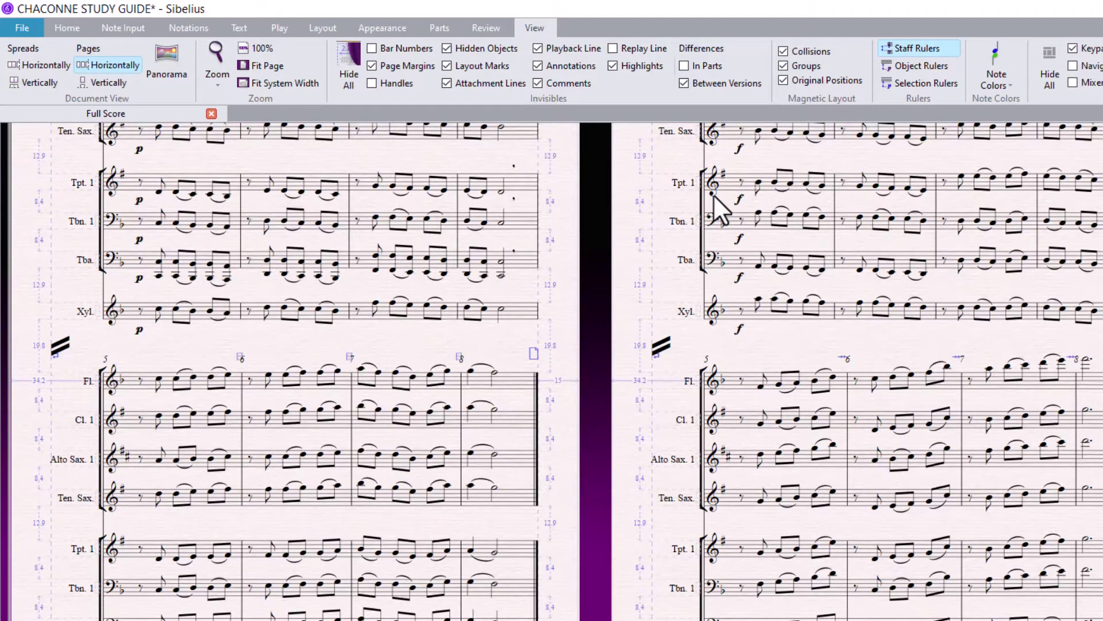
pyautogui.hotkey('ctrl', 'Home')
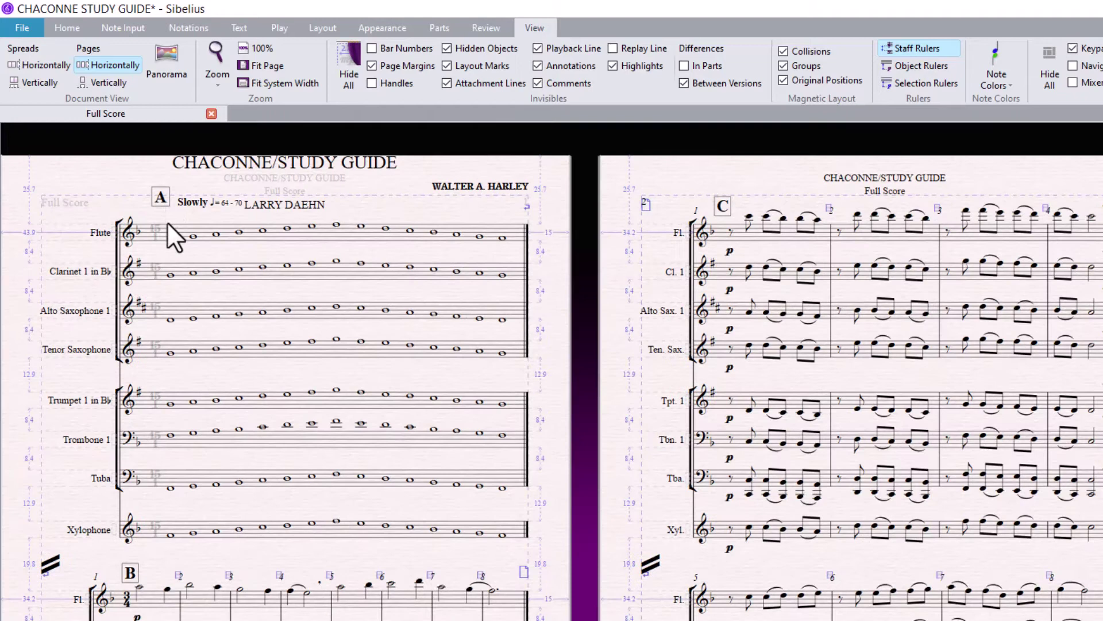
# - Nudge system A lower on the title page and bring up Document Setup
pyautogui.click(178, 230)
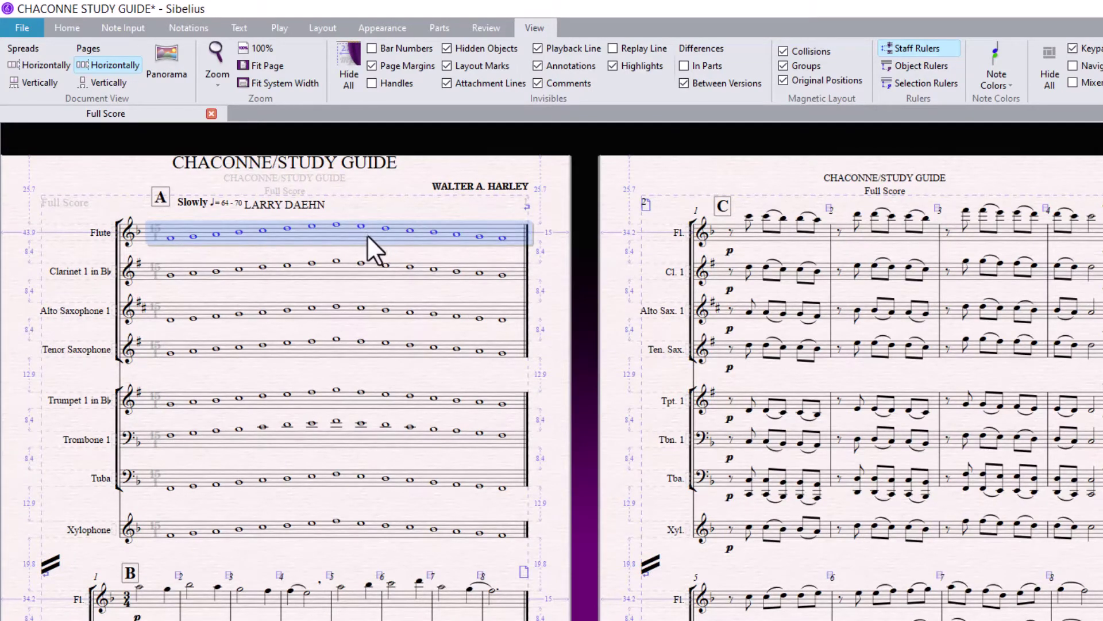
pyautogui.press('Down')
pyautogui.press('Down')
pyautogui.press('Down')
pyautogui.press('Down')
pyautogui.press('Down')
pyautogui.press('Down')
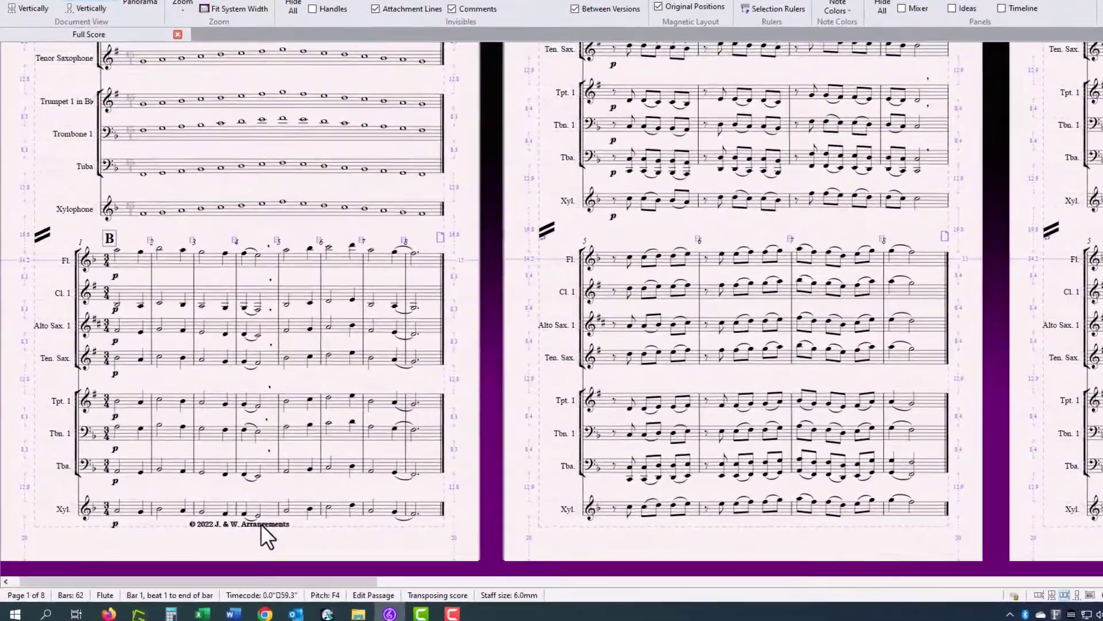
pyautogui.click(261, 524)
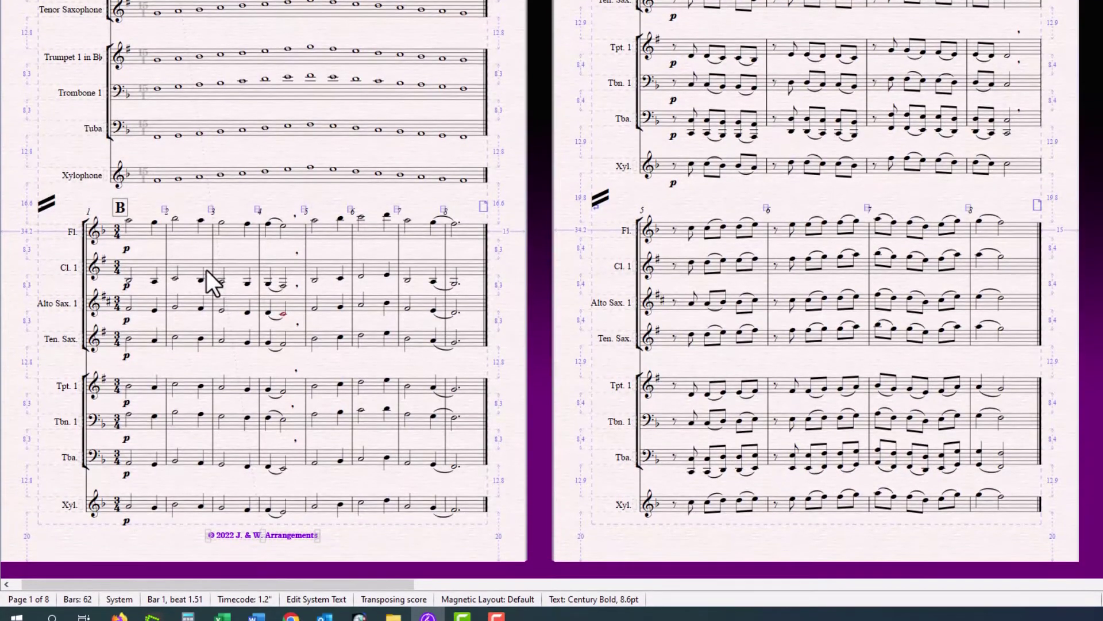
pyautogui.hotkey('ctrl', 'd')
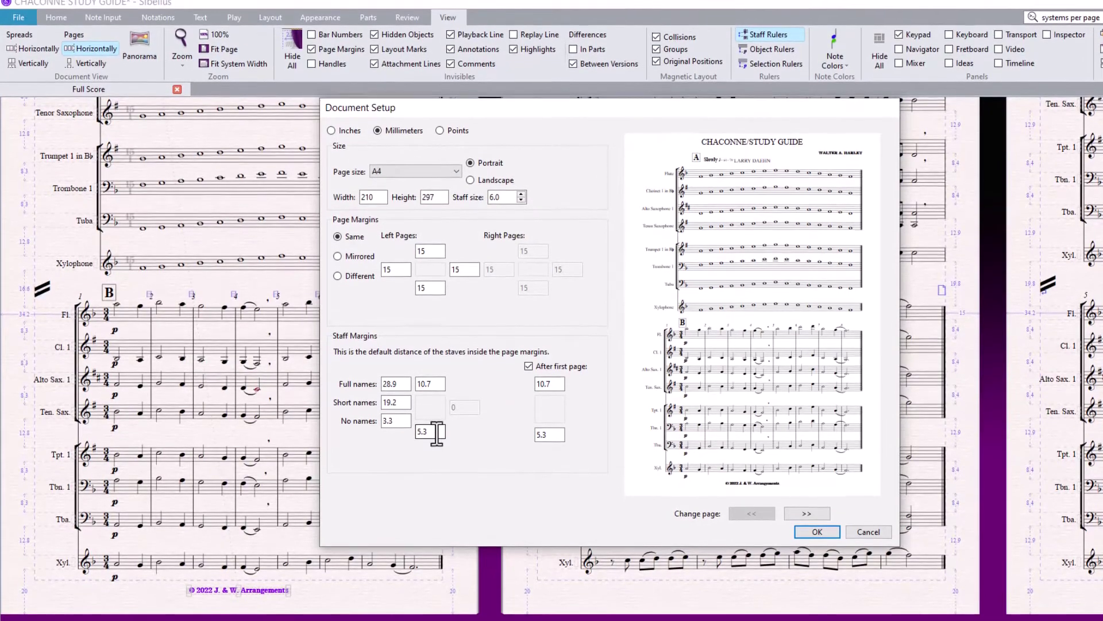
# - Change the No names staff margin from 5.3 to 5 mm and apply Document Setup
pyautogui.doubleClick(424, 426)
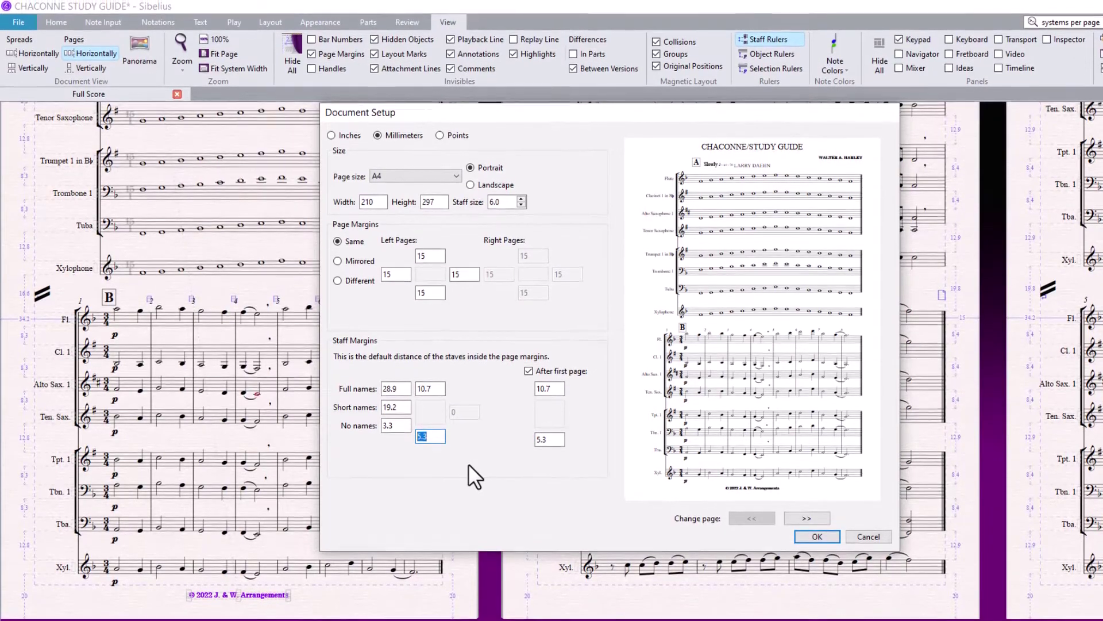
pyautogui.write('5')
pyautogui.click(808, 527)
# - Move the arranger credit up beneath the main title
pyautogui.scroll(2, 284, 435)
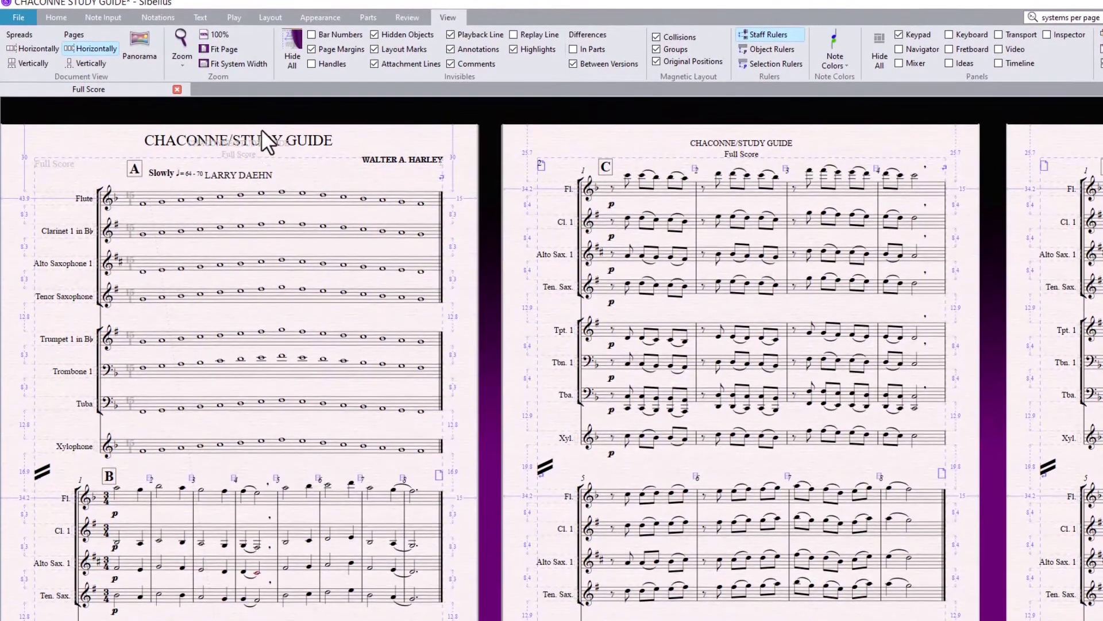
pyautogui.click(262, 135)
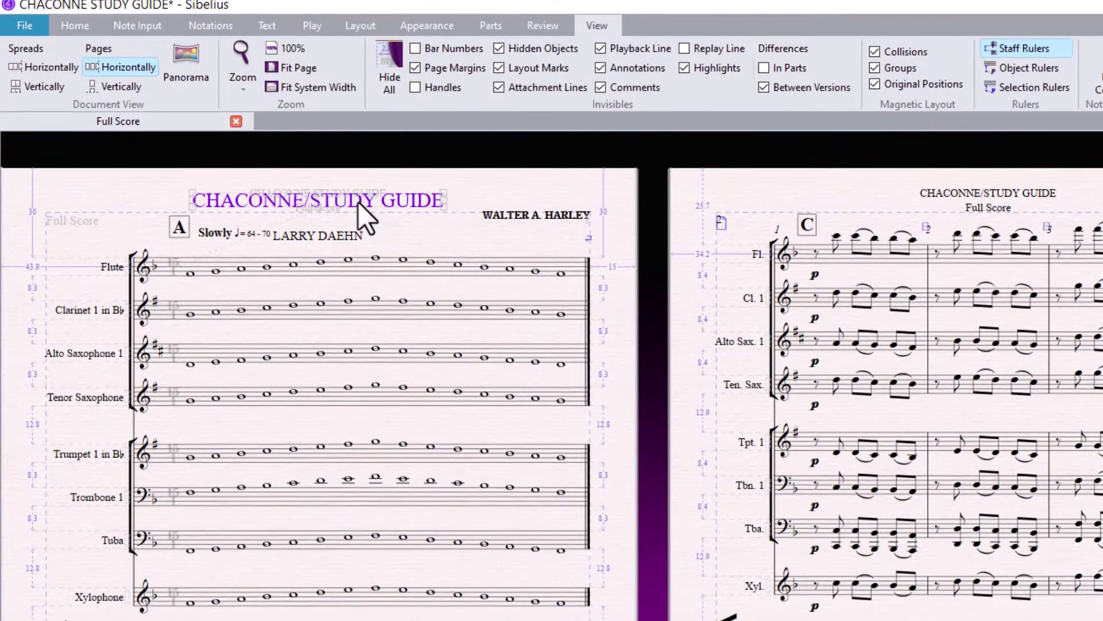
pyautogui.click(551, 220)
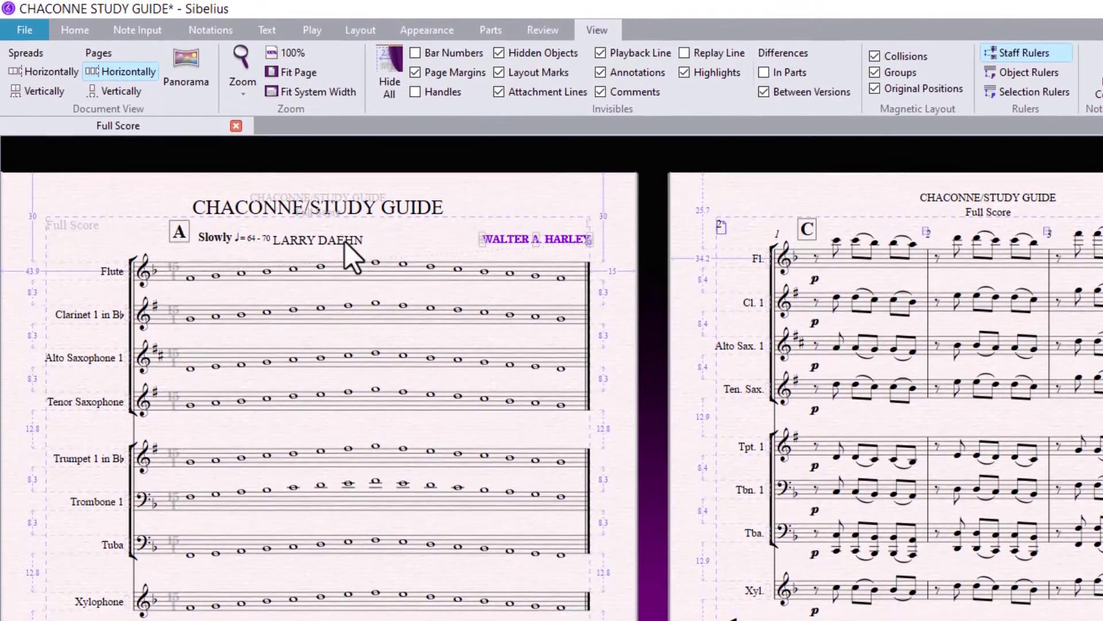
pyautogui.click(345, 230)
pyautogui.hotkey('ctrl', 'Up')
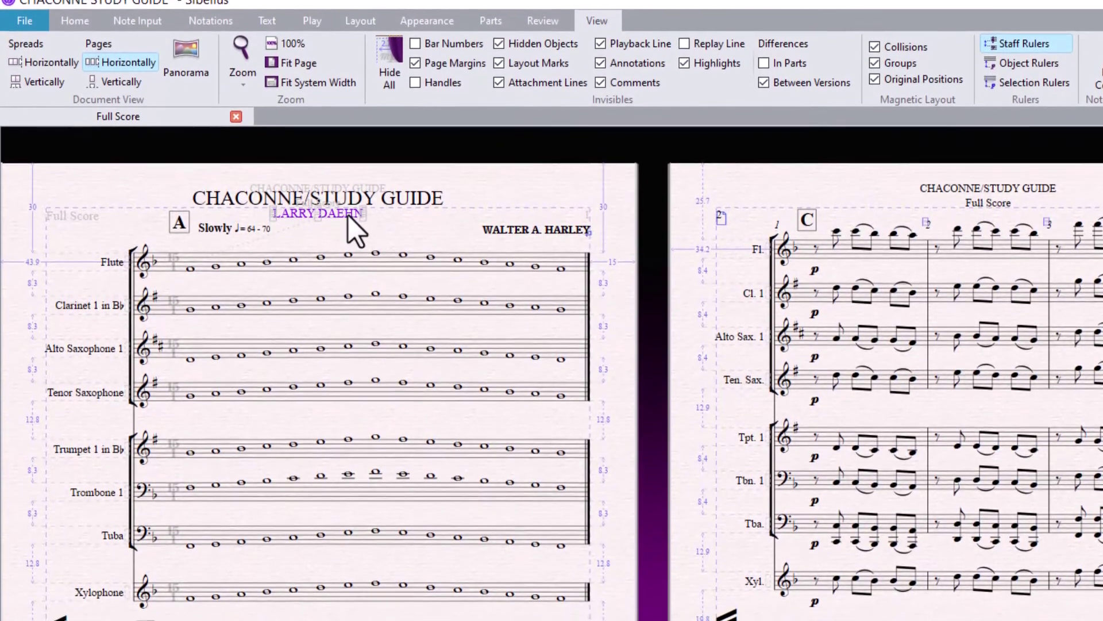
pyautogui.press('Escape')
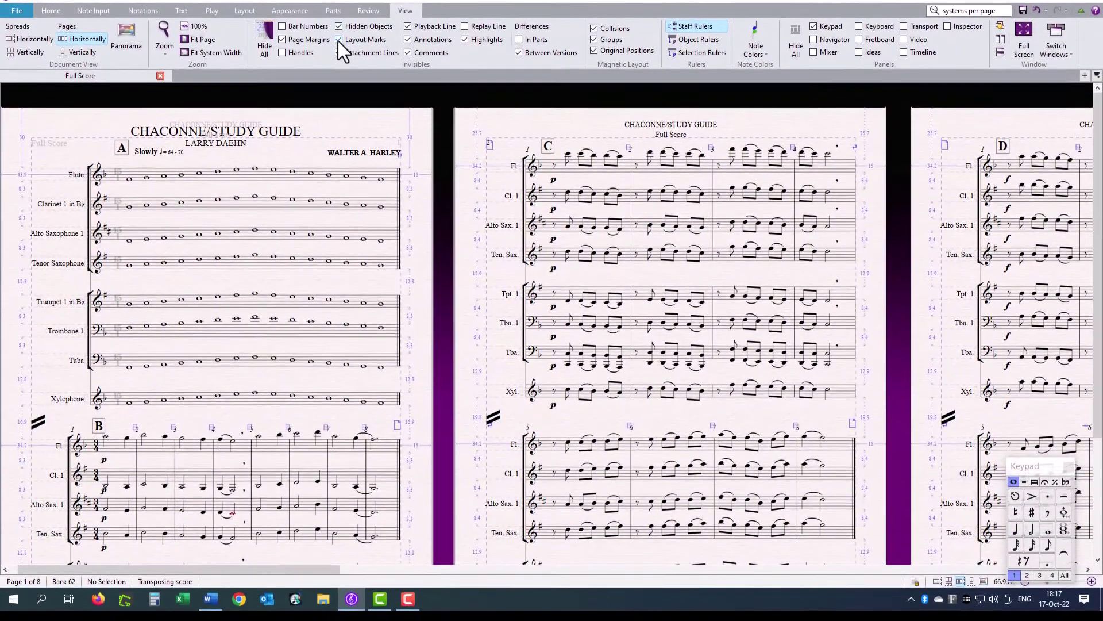
# - Hide layout marks, page margins and staff rulers in the View settings
pyautogui.click(339, 38)
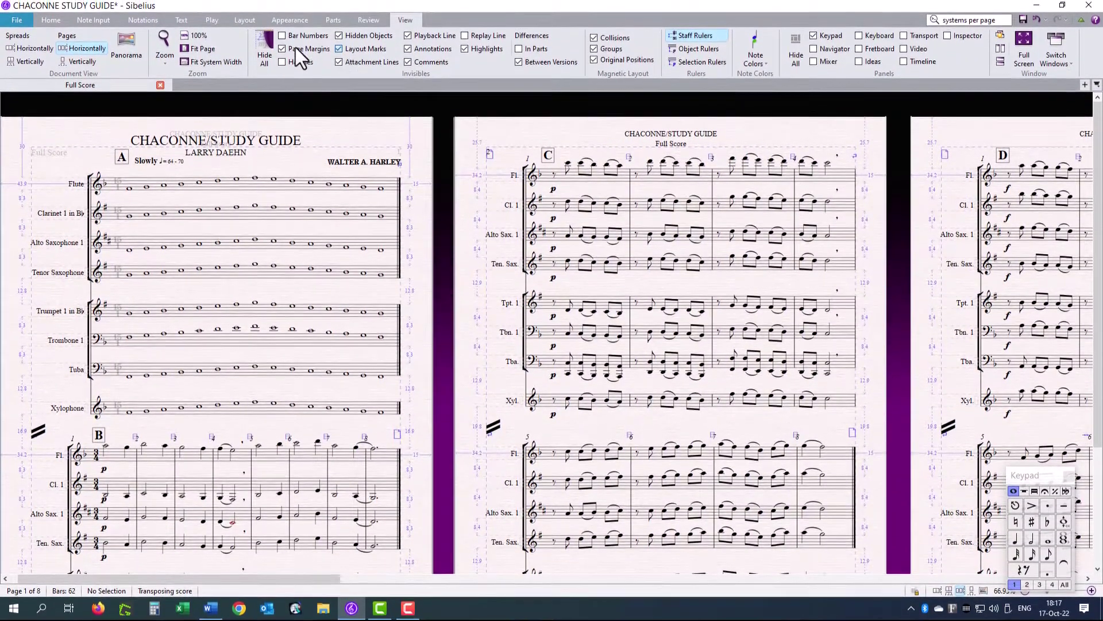
pyautogui.click(283, 50)
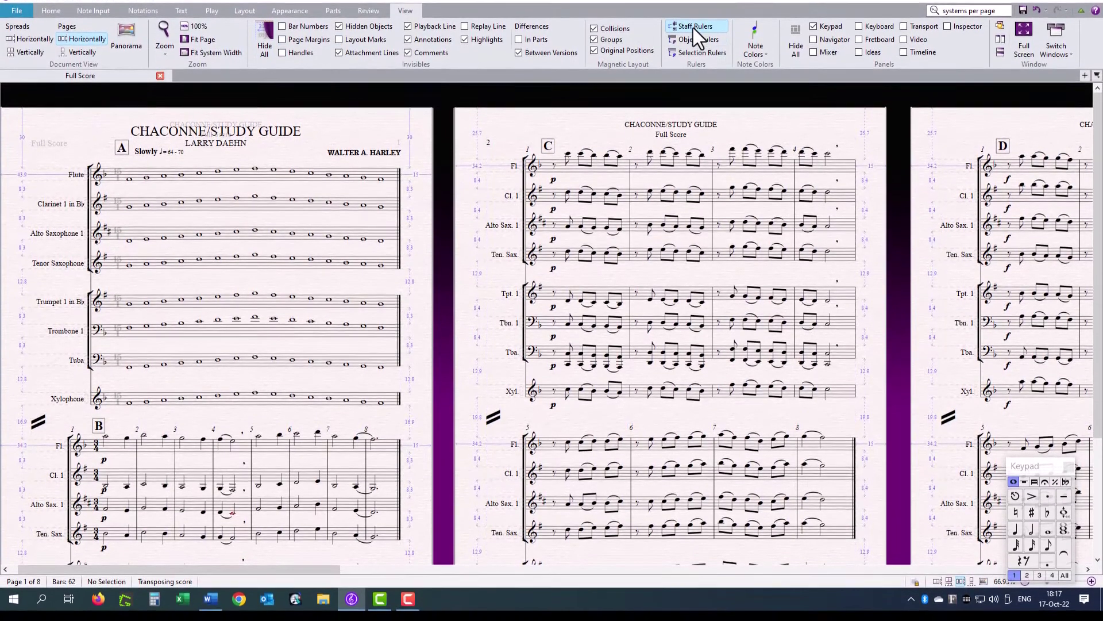
pyautogui.click(693, 26)
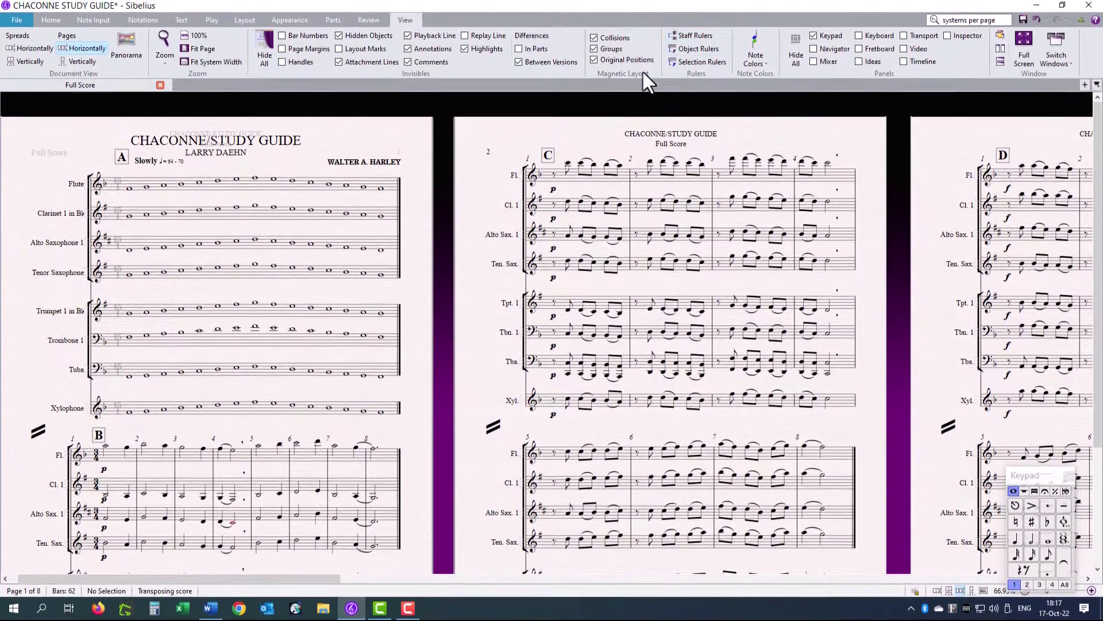
pyautogui.hscroll(10, 270, 368)
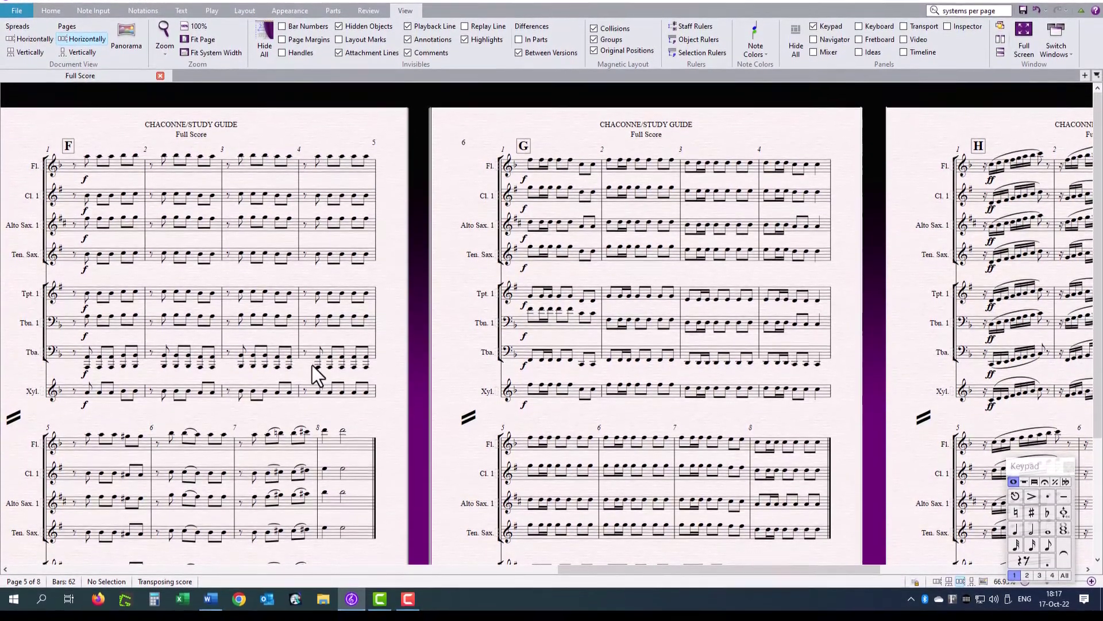
pyautogui.hscroll(-10, 313, 355)
pyautogui.hscroll(-7, 321, 357)
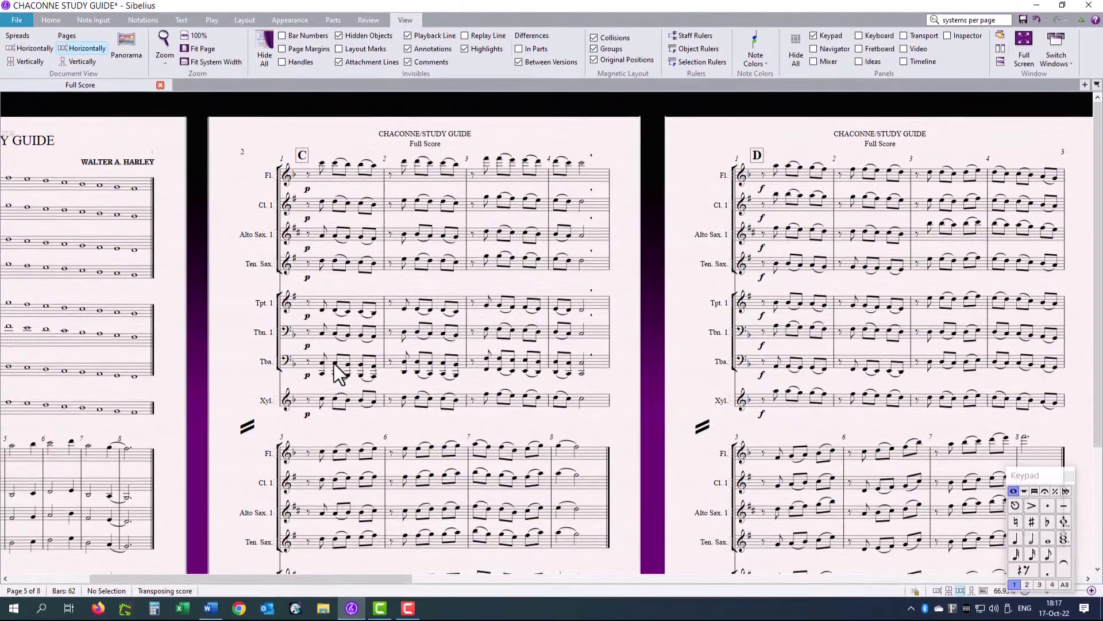
# - Select from Fl. bar 1 on page C to the end and align staves 'With first selected page'
pyautogui.click(344, 164)
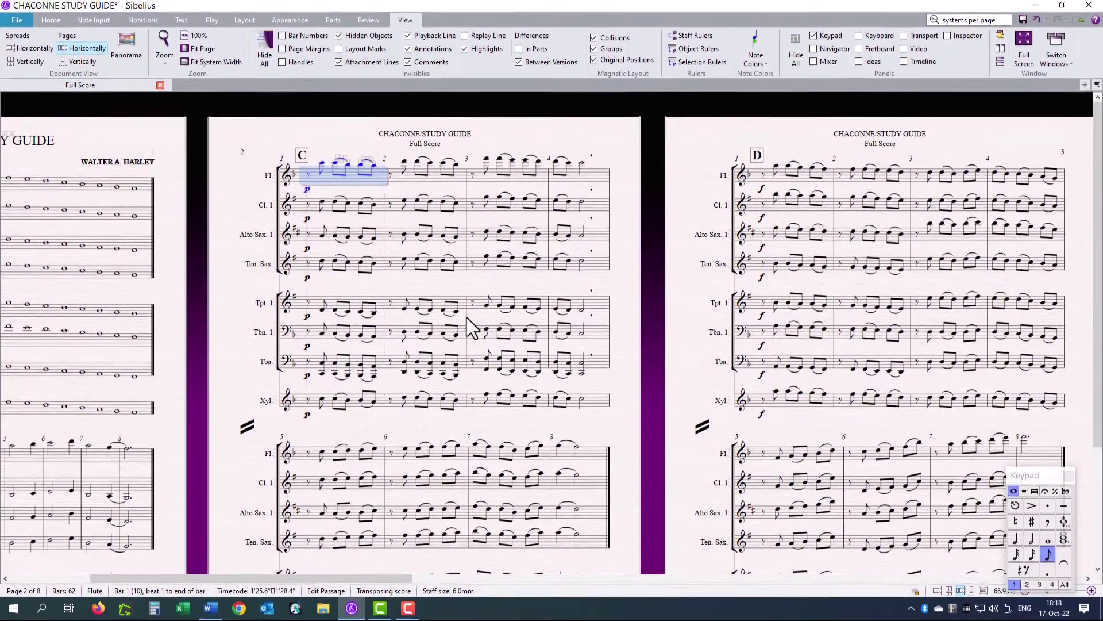
pyautogui.scroll(-3, 477, 321)
pyautogui.hscroll(10, 578, 376)
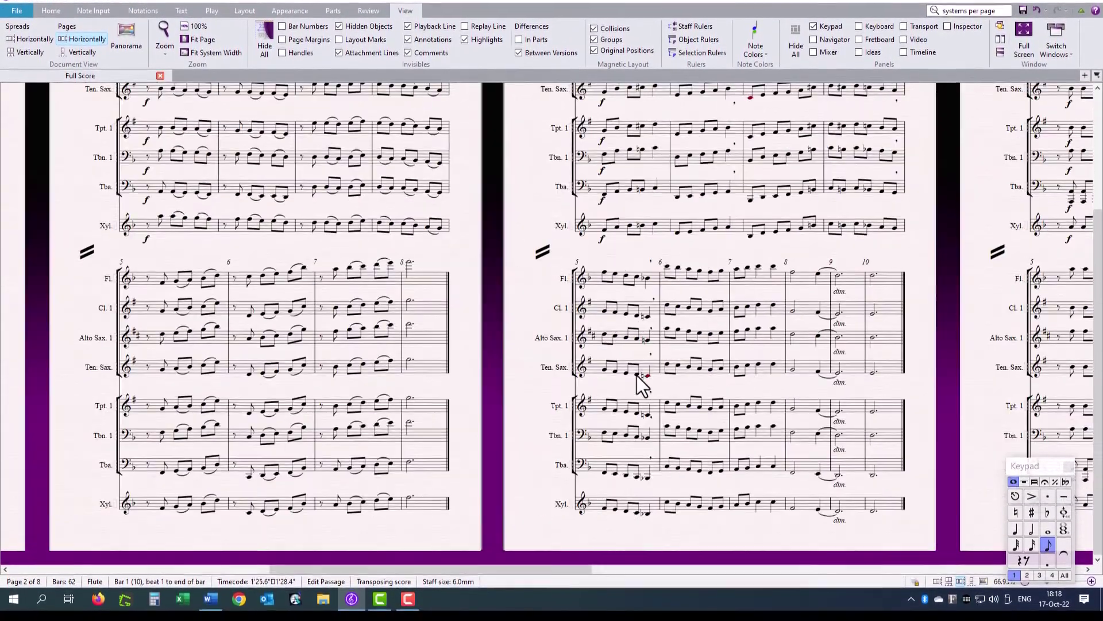
pyautogui.hscroll(5, 639, 369)
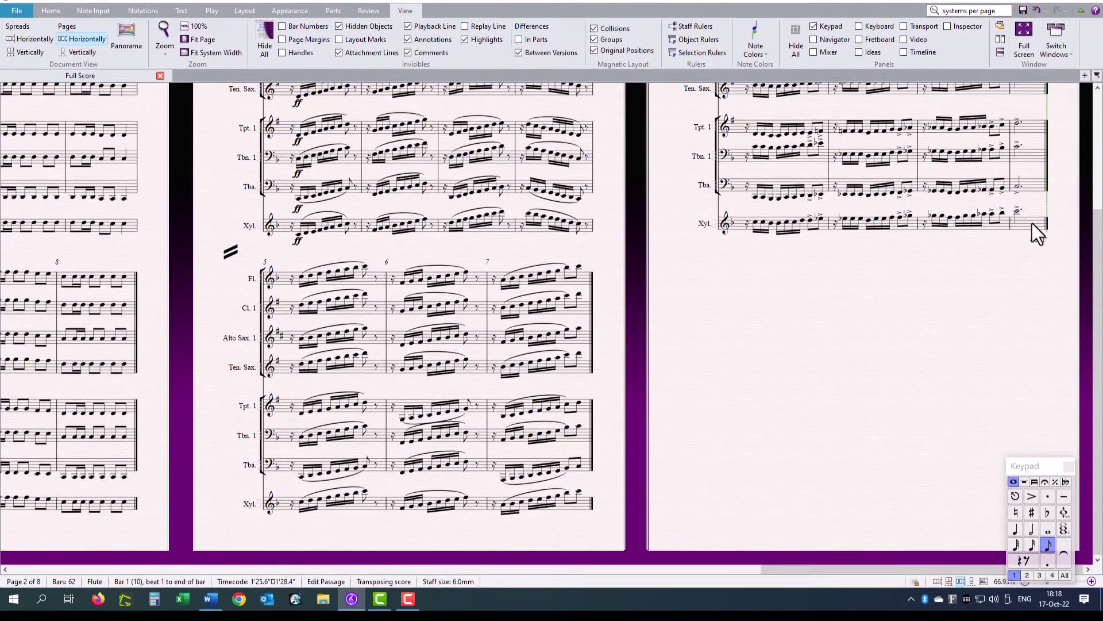
pyautogui.keyDown('shift'); pyautogui.click(1033, 234); pyautogui.keyUp('shift')
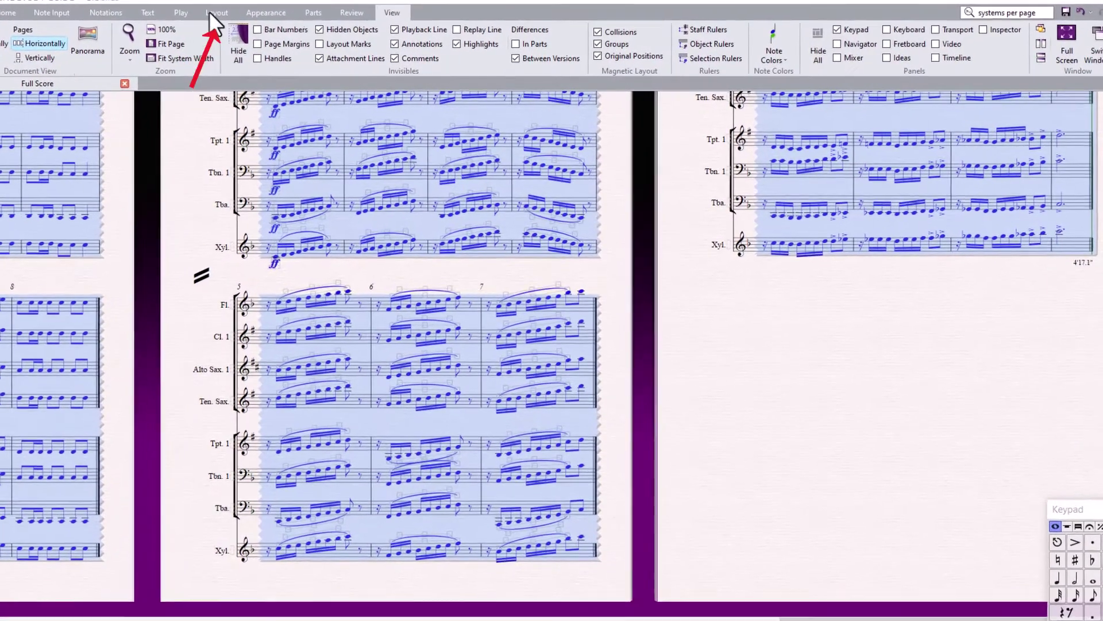
pyautogui.click(244, 21)
pyautogui.click(288, 29)
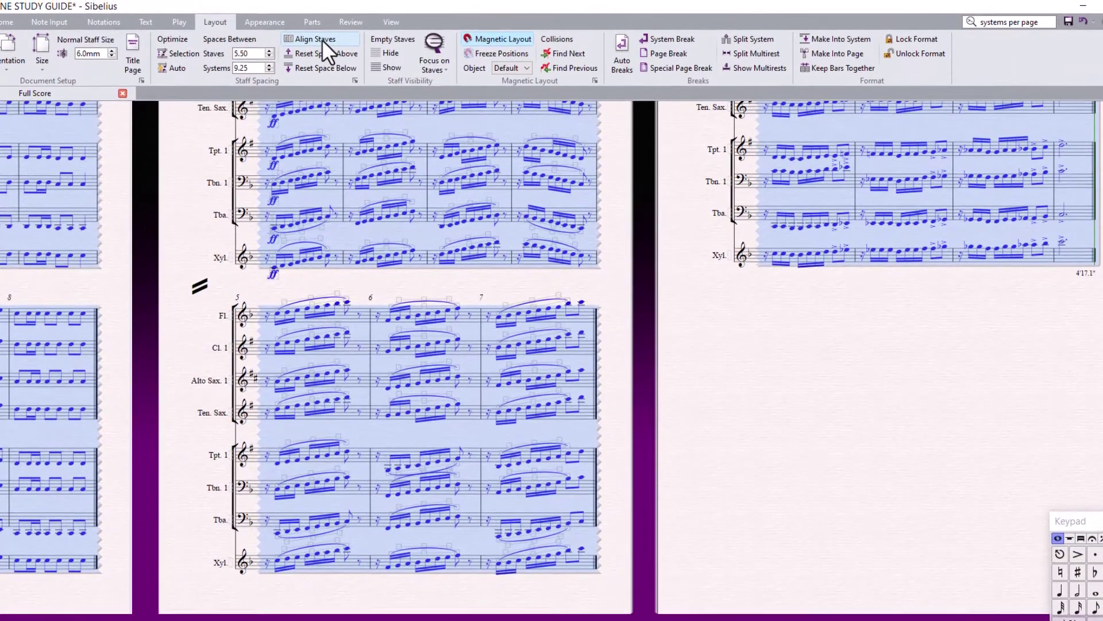
pyautogui.click(322, 40)
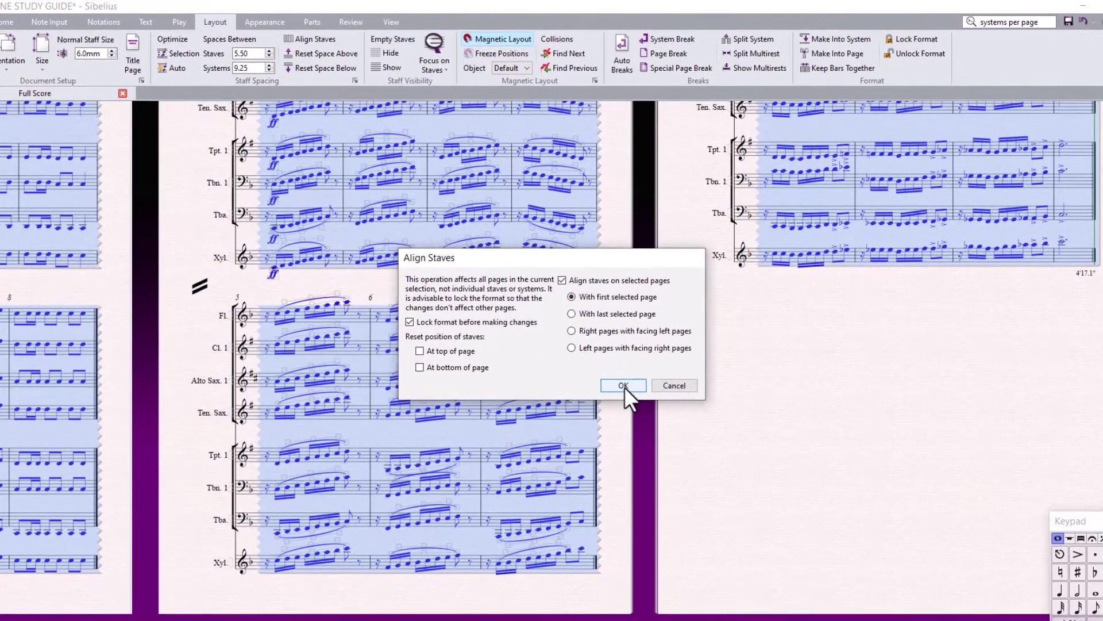
pyautogui.click(623, 375)
pyautogui.hscroll(-15, 749, 454)
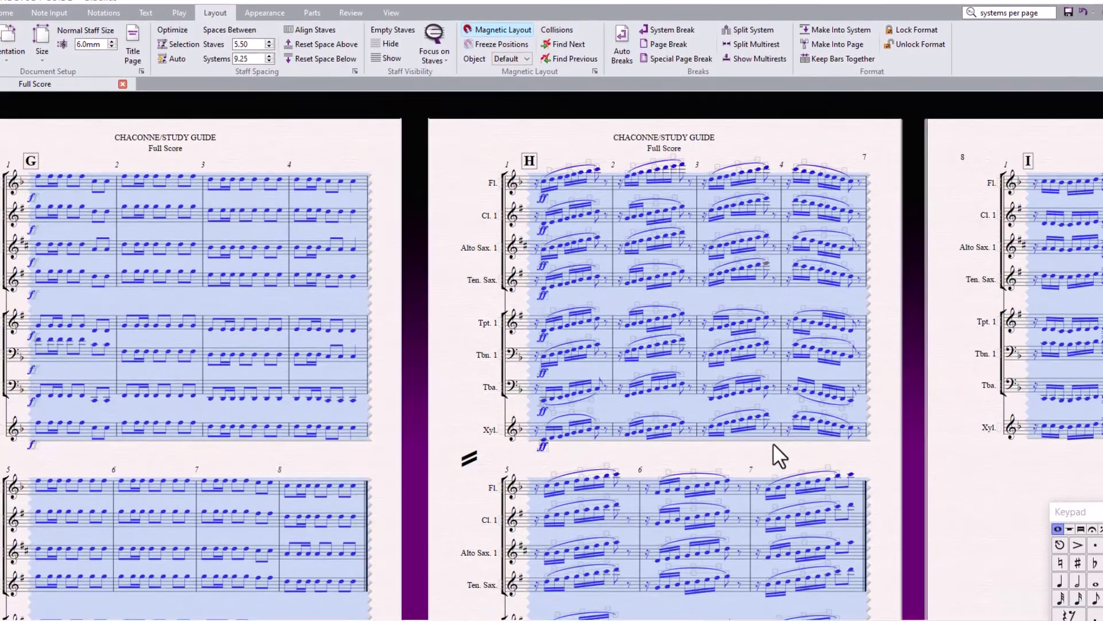
pyautogui.scroll(-3, 571, 440)
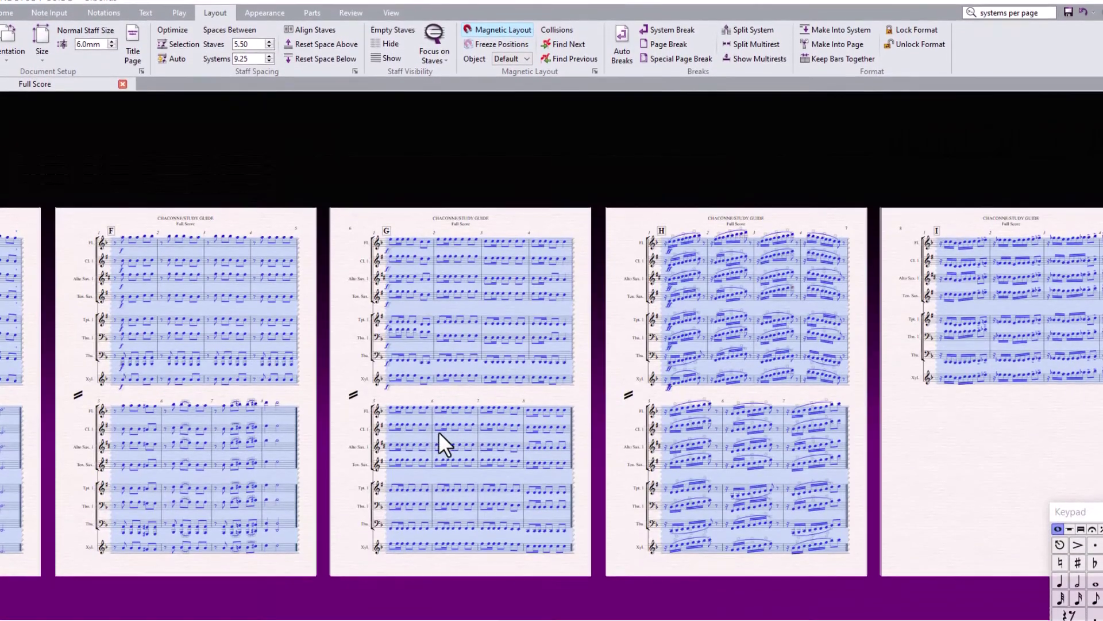
pyautogui.hscroll(-5, 436, 428)
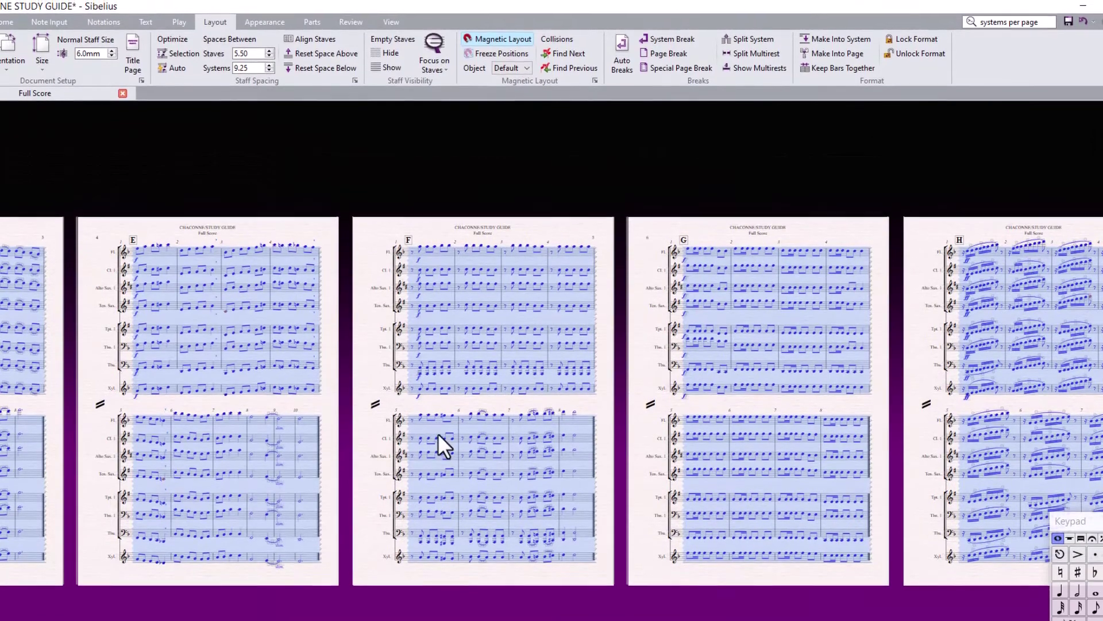